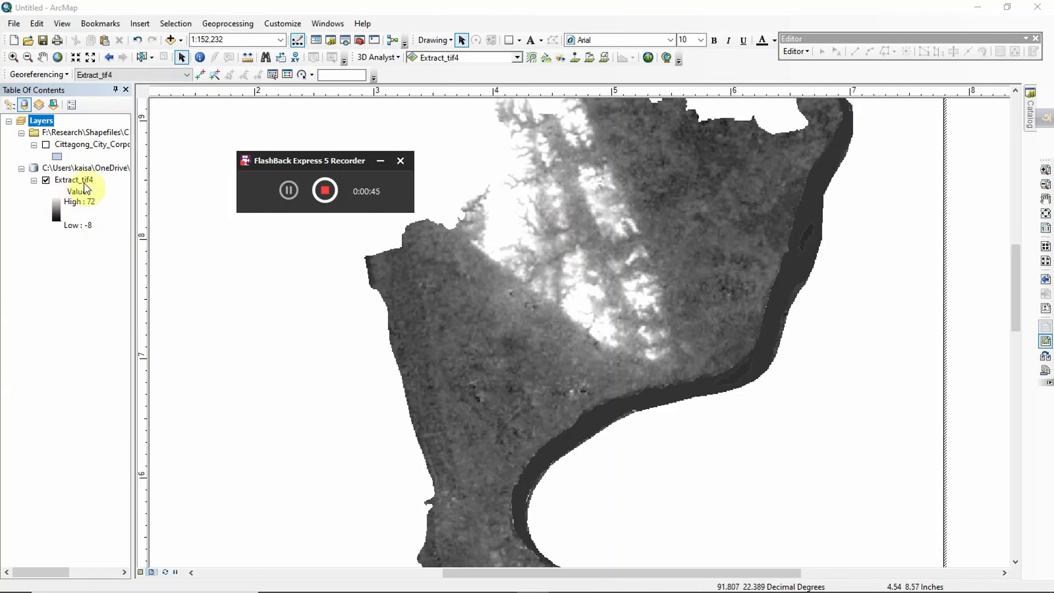
Display the Extract_tif4 raster (-8 to 72) on the layout page and zoom out to its full extent.
left_click_drag(278, 160, 870, 99)
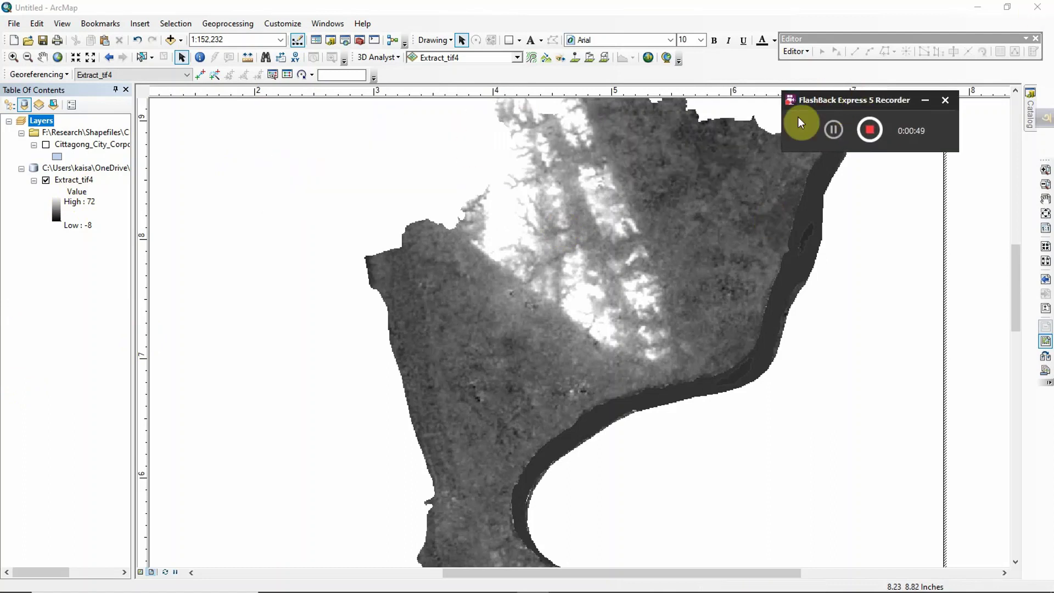
scroll(466, 263, "down", 2)
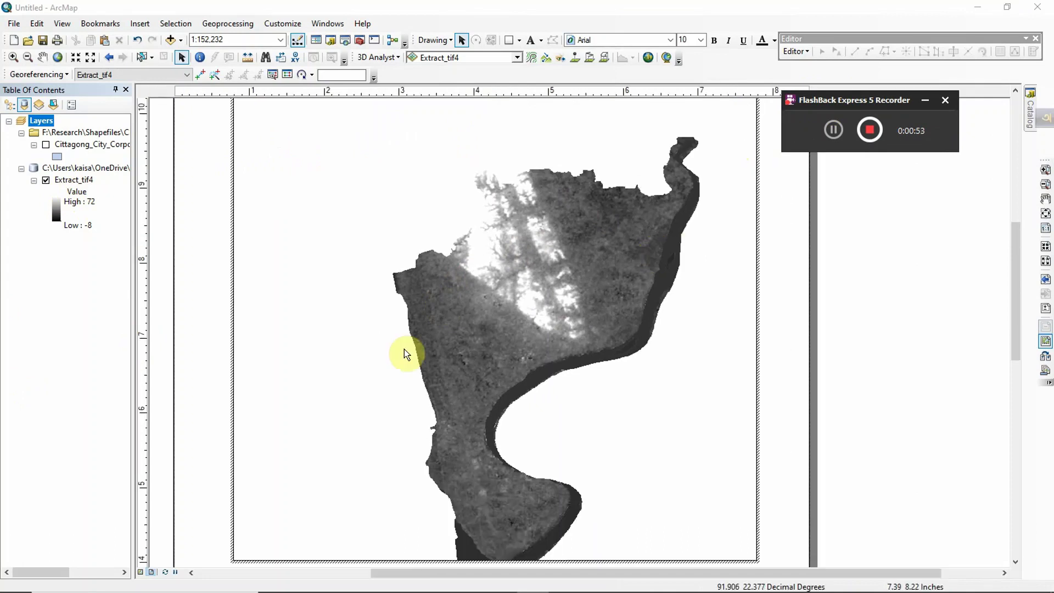
Switch to Data View and search the geoprocessing tools for 'contour'.
left_click(141, 572)
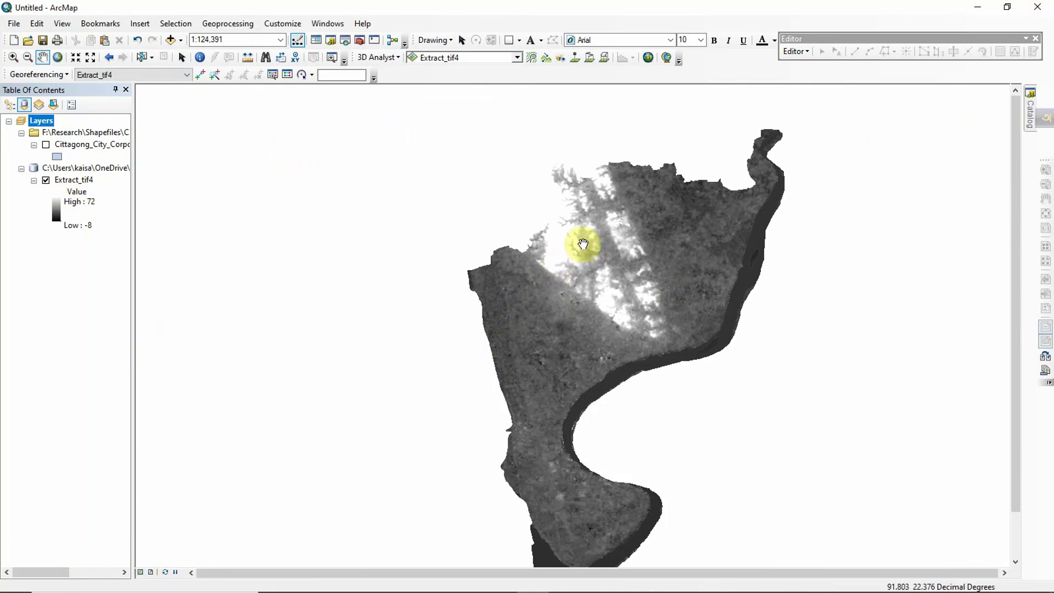
key("ctrl+f")
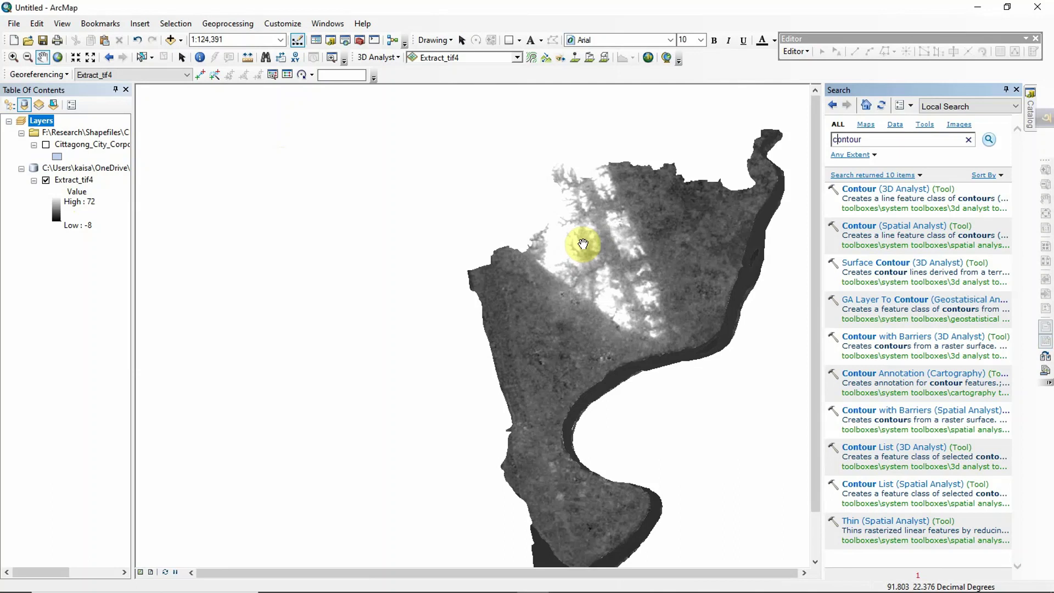
key("BackSpace")
key("BackSpace")
key("BackSpace")
key("BackSpace")
key("BackSpace")
key("BackSpace")
type("contour")
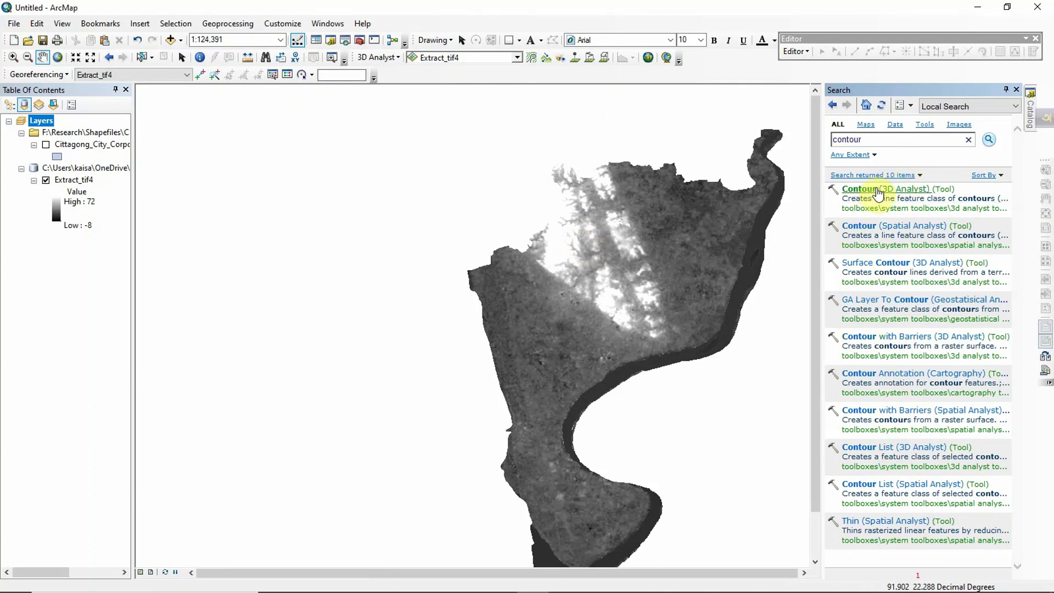
Run Contour (3D Analyst) on Extract_tif4 with a contour interval of 10.
left_click(879, 191)
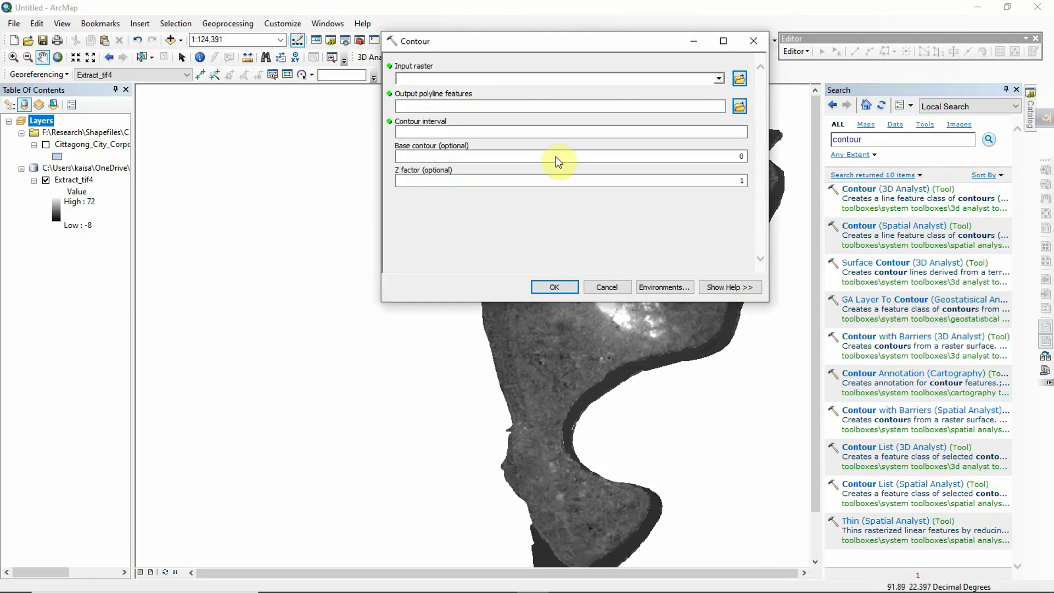
left_click(719, 79)
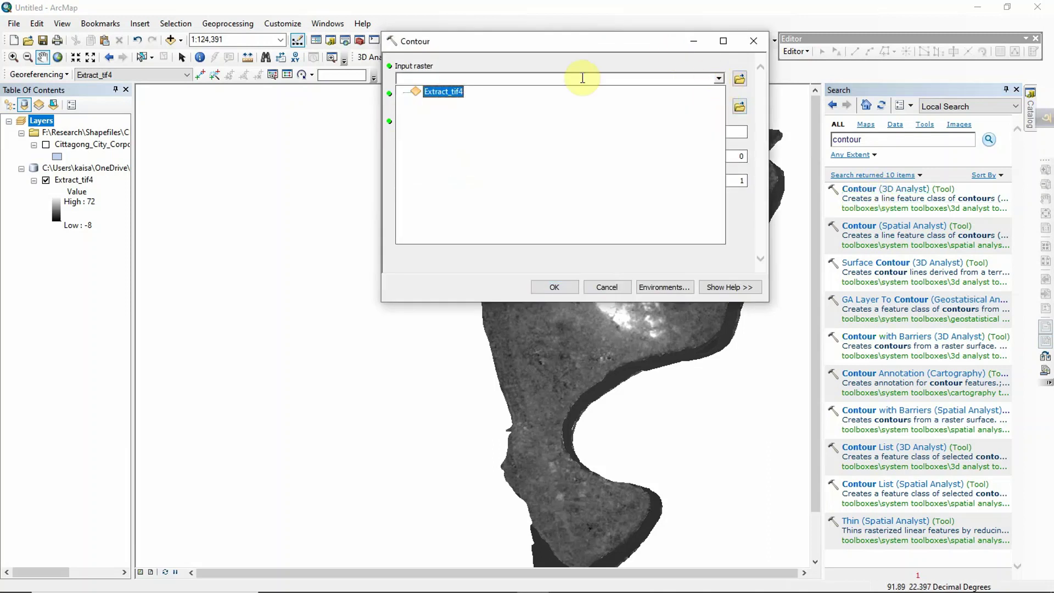
left_click(439, 93)
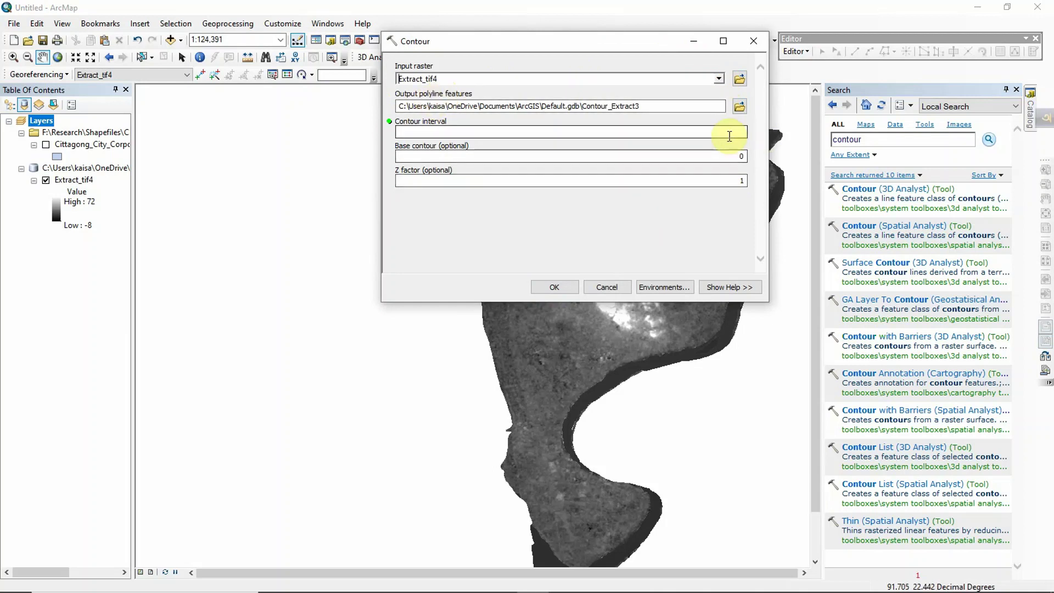
left_click(730, 134)
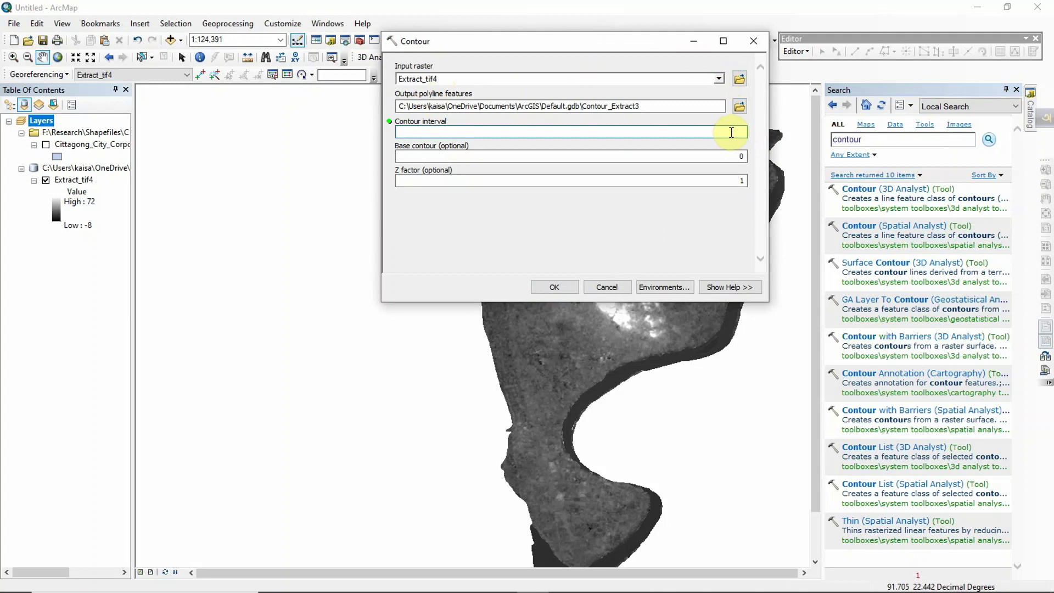
type("10")
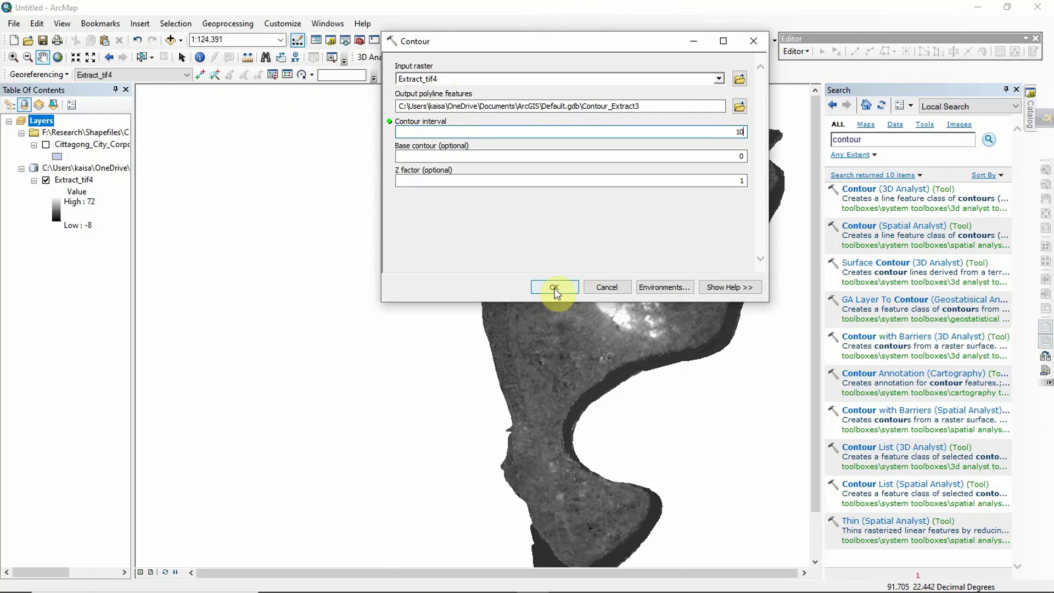
left_click(555, 290)
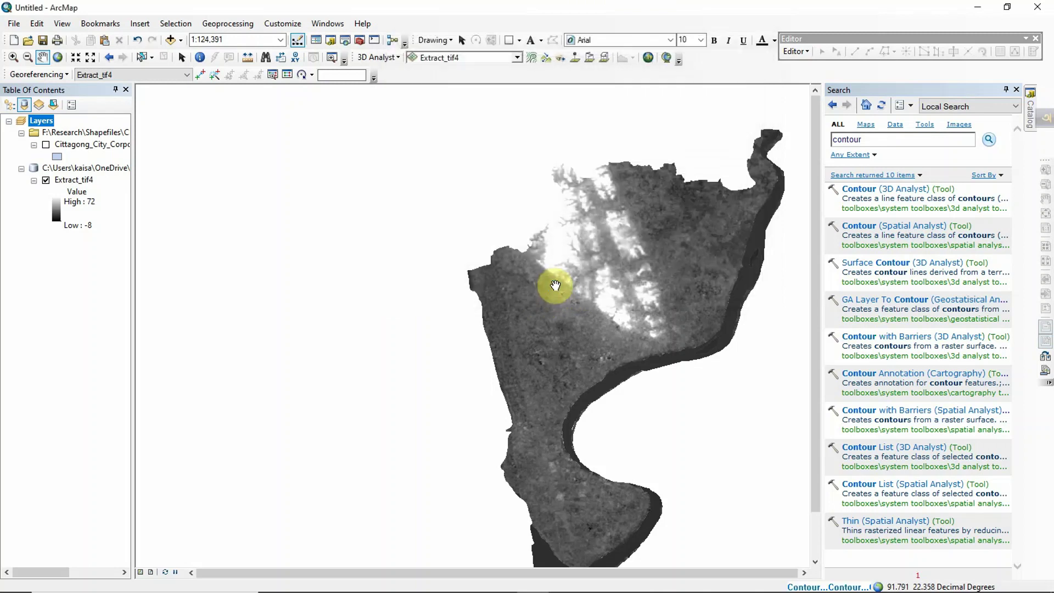
Toggle the Extract_tif4 raster off and on to check the new Contour_Extract3 lines.
scroll(538, 324, "down", 3)
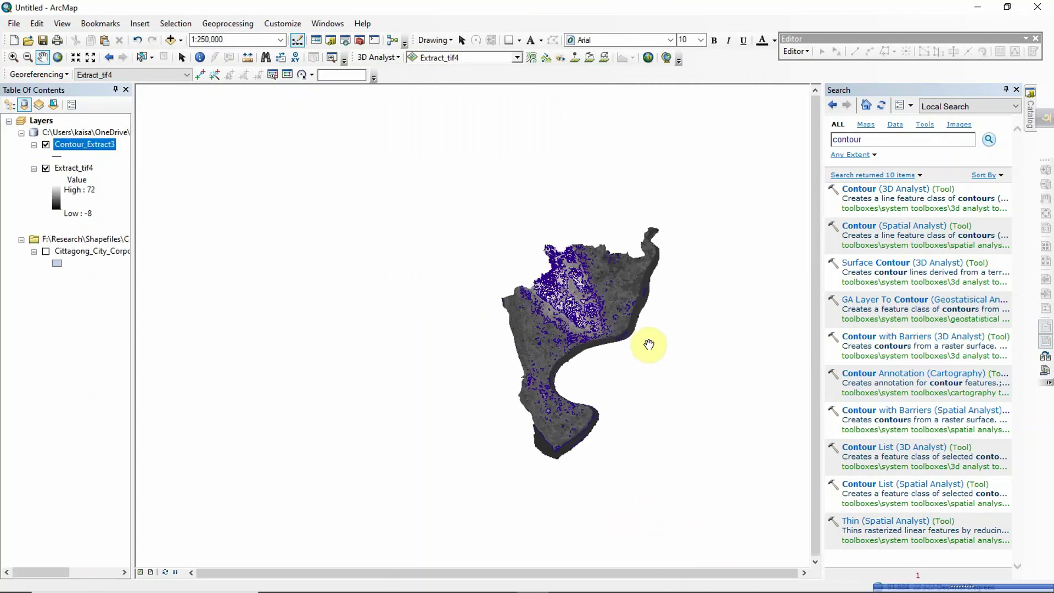
scroll(369, 266, "up", 2)
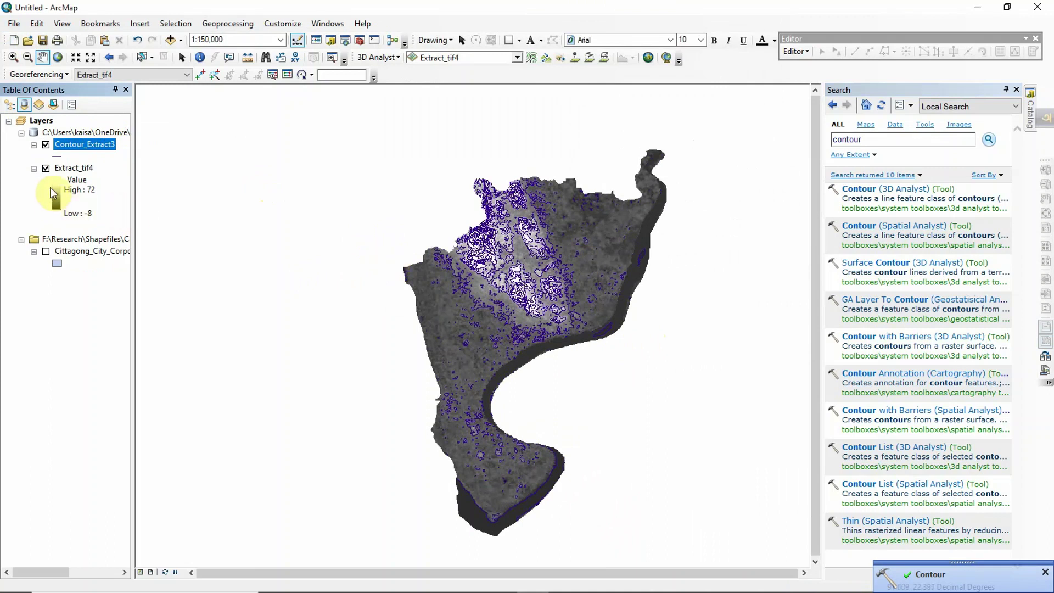
left_click(45, 169)
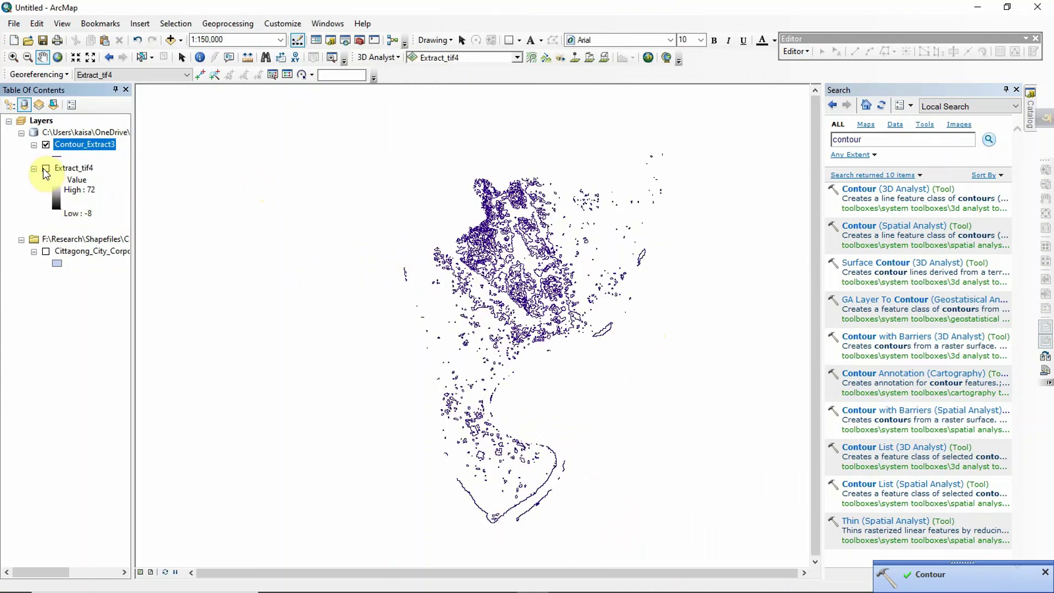
left_click(45, 168)
left_click(45, 168)
left_click(45, 169)
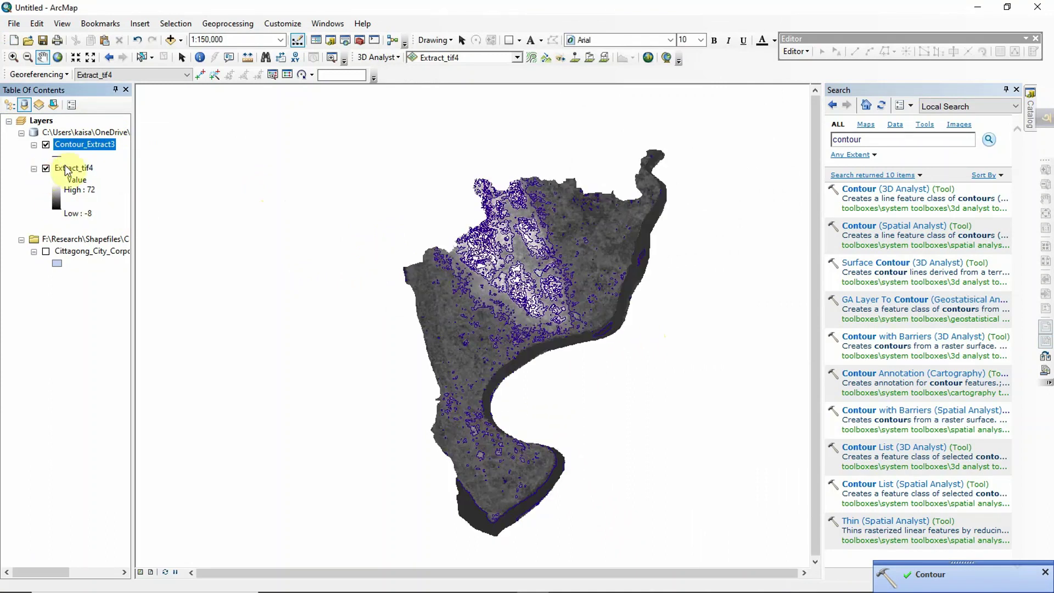
Symbolize Contour_Extract3 by unique Contour values, adding all values without the other-values class.
right_click(91, 144)
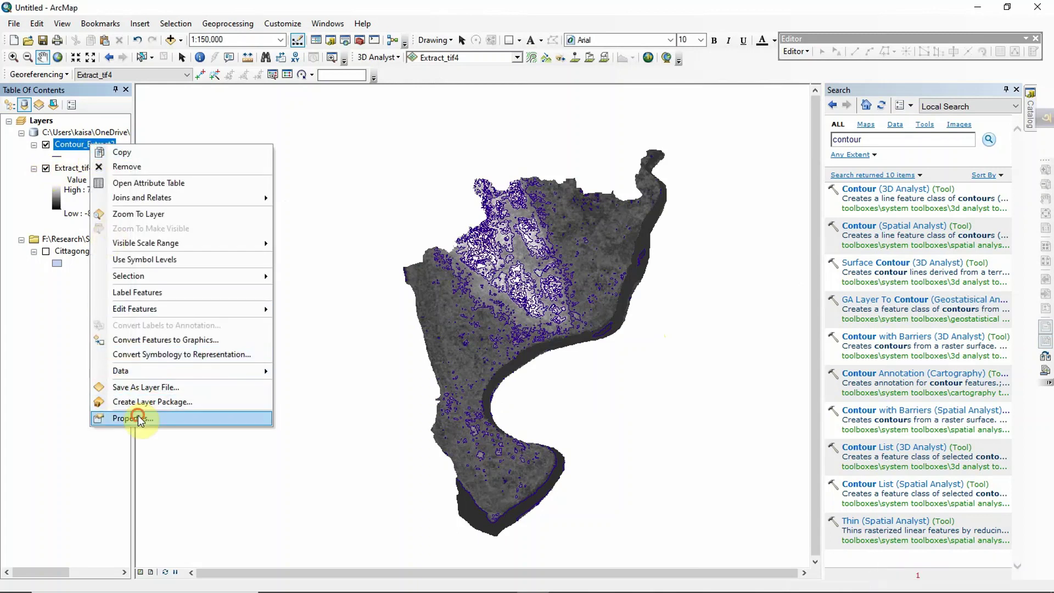
left_click(138, 419)
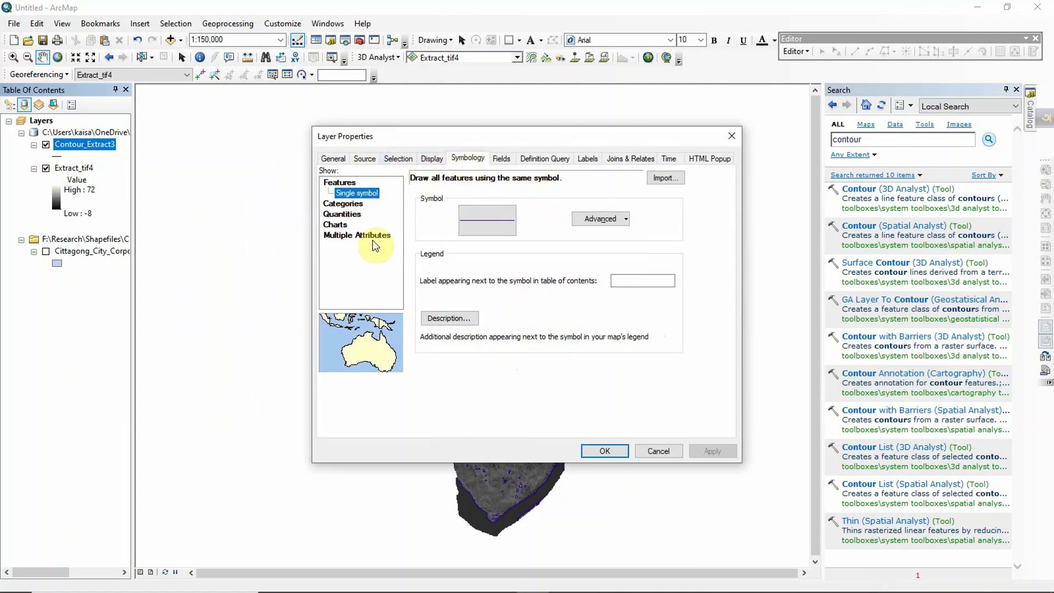
left_click(467, 159)
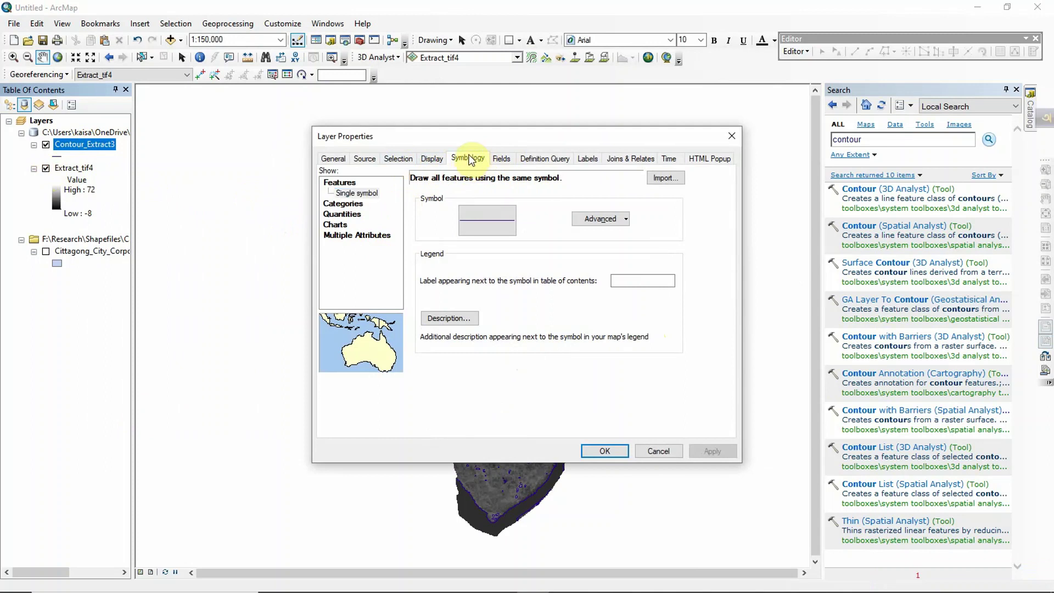
left_click(337, 206)
left_click(502, 204)
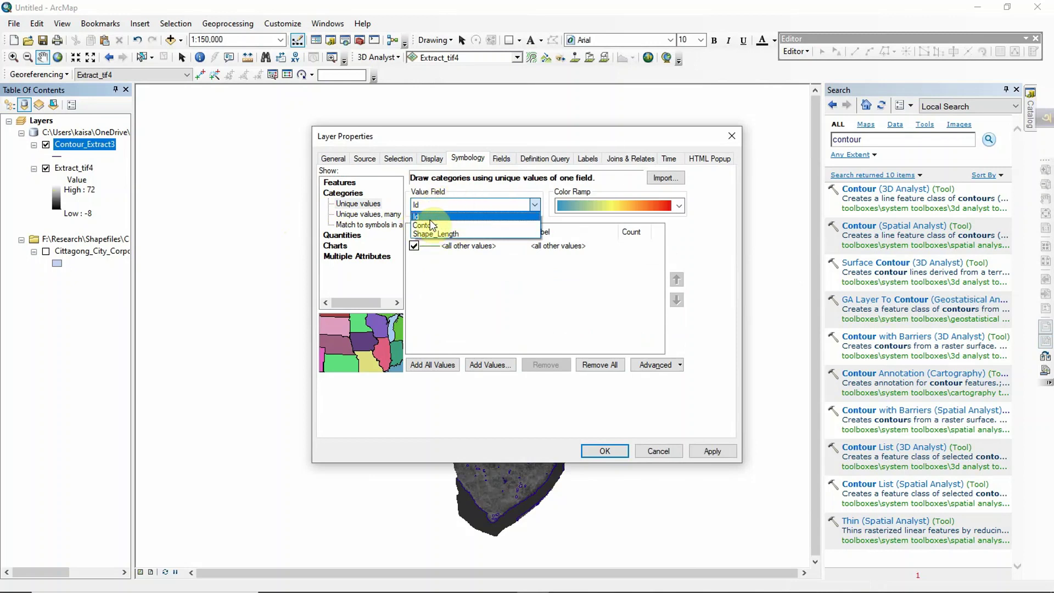
left_click(425, 225)
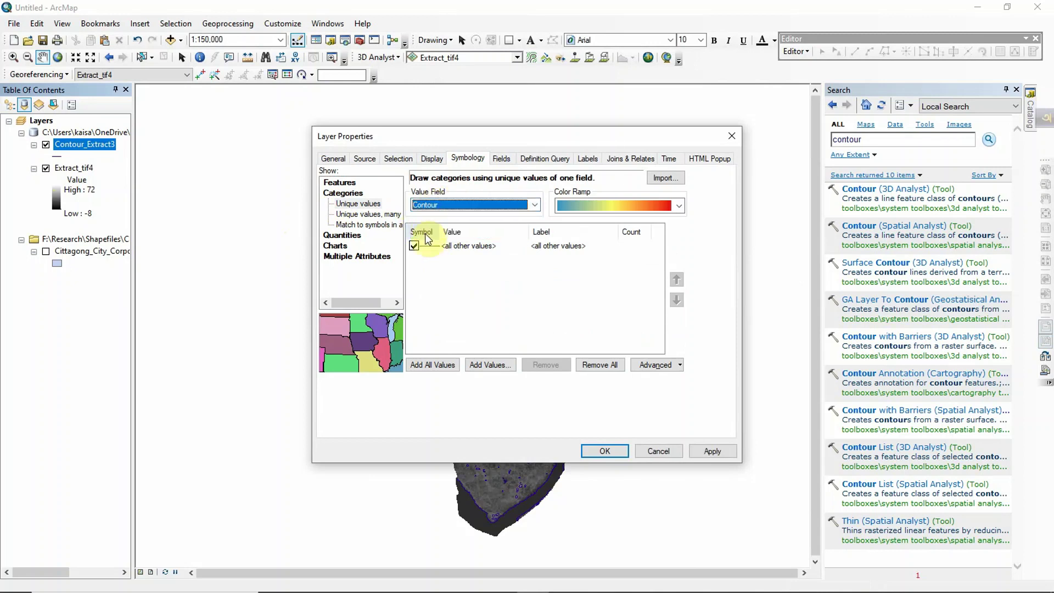
left_click(414, 246)
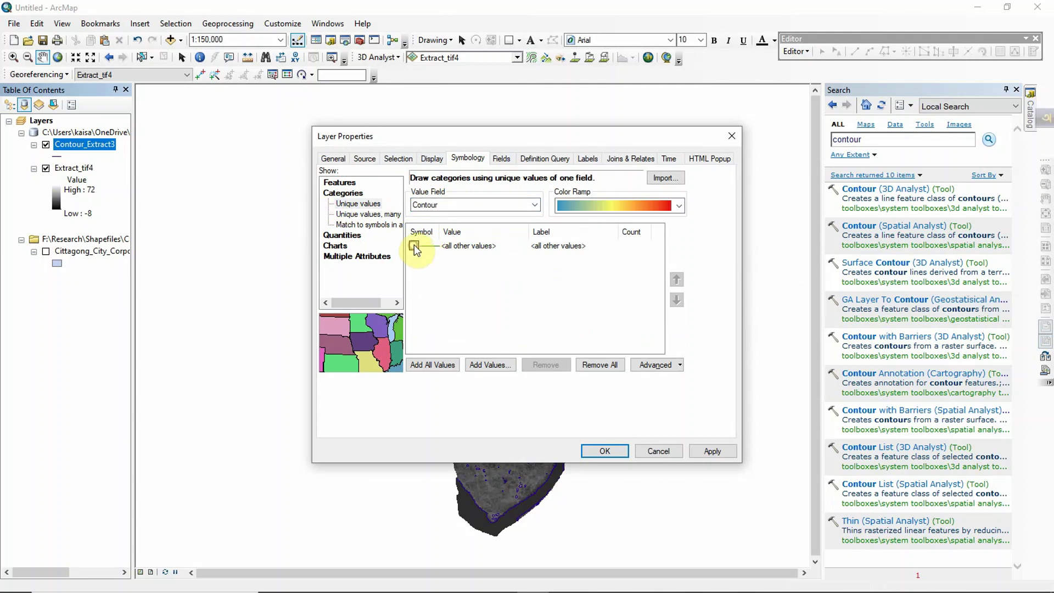
left_click(427, 365)
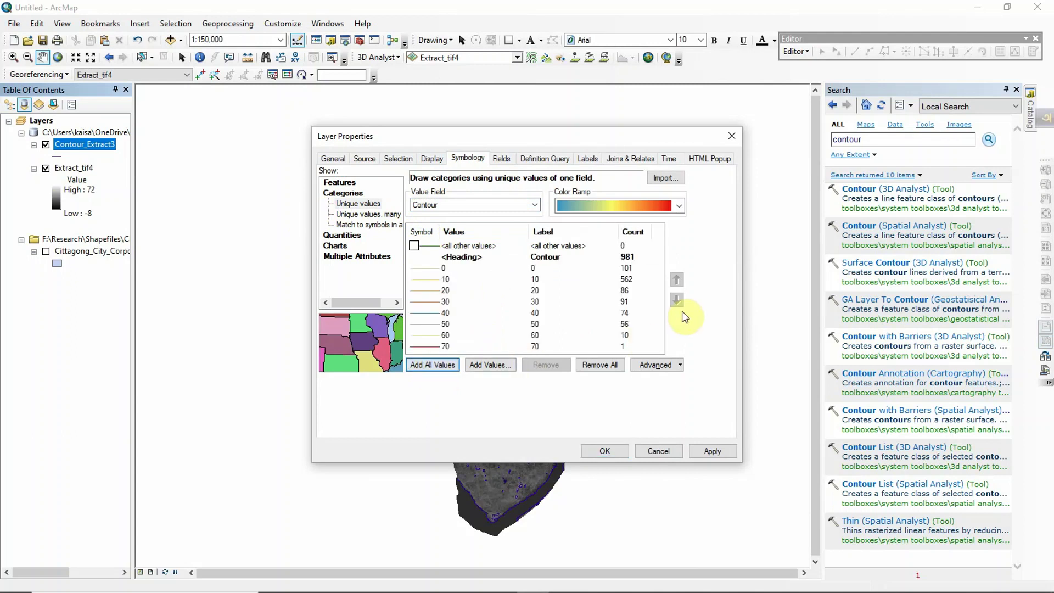
Keep the blue-yellow-red colour ramp, apply it, and toggle the raster to compare.
left_click(653, 207)
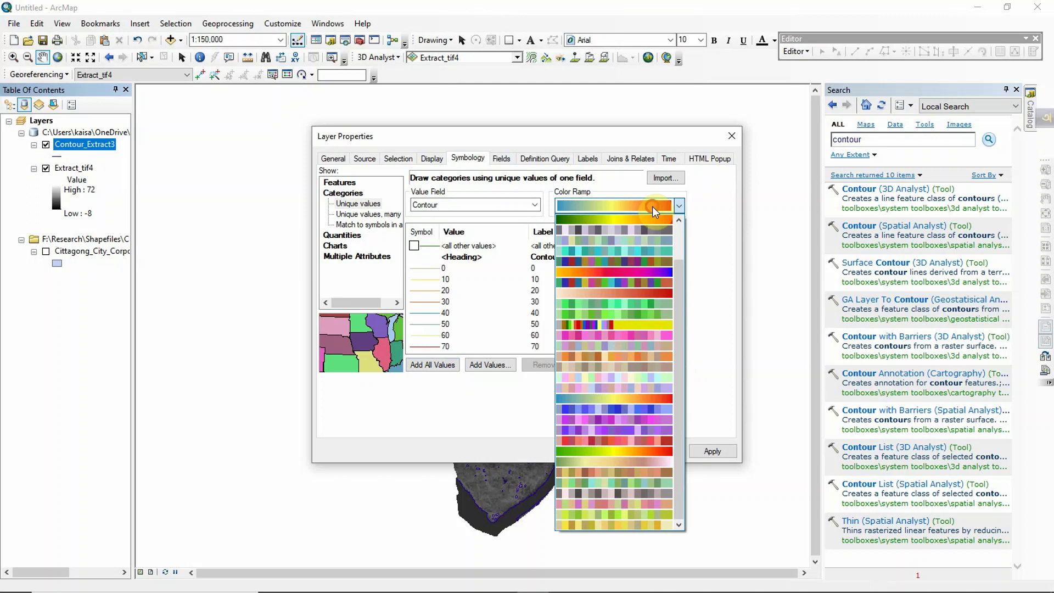
left_click(652, 206)
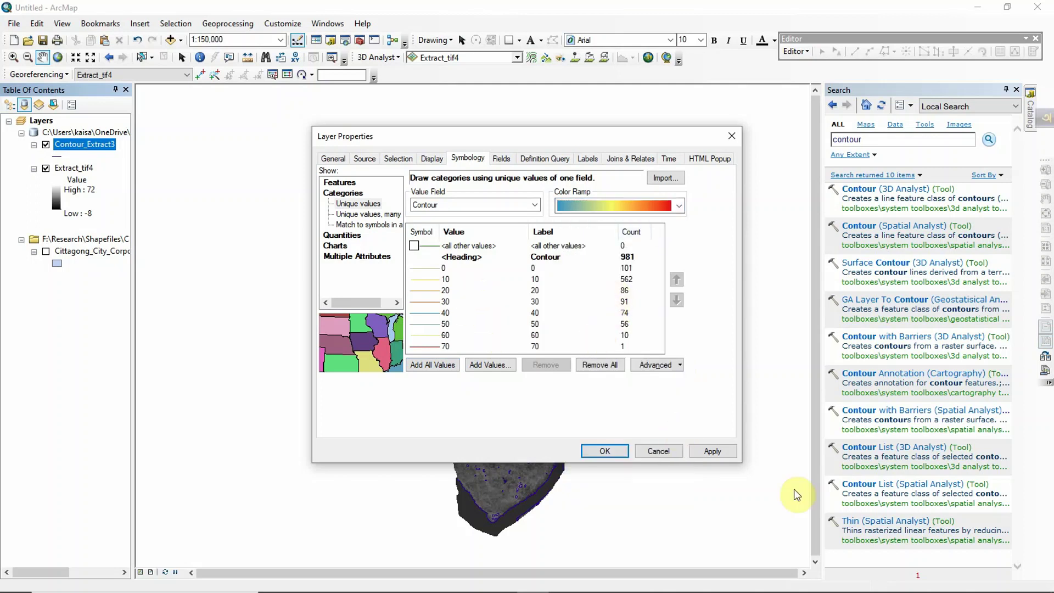
left_click(717, 450)
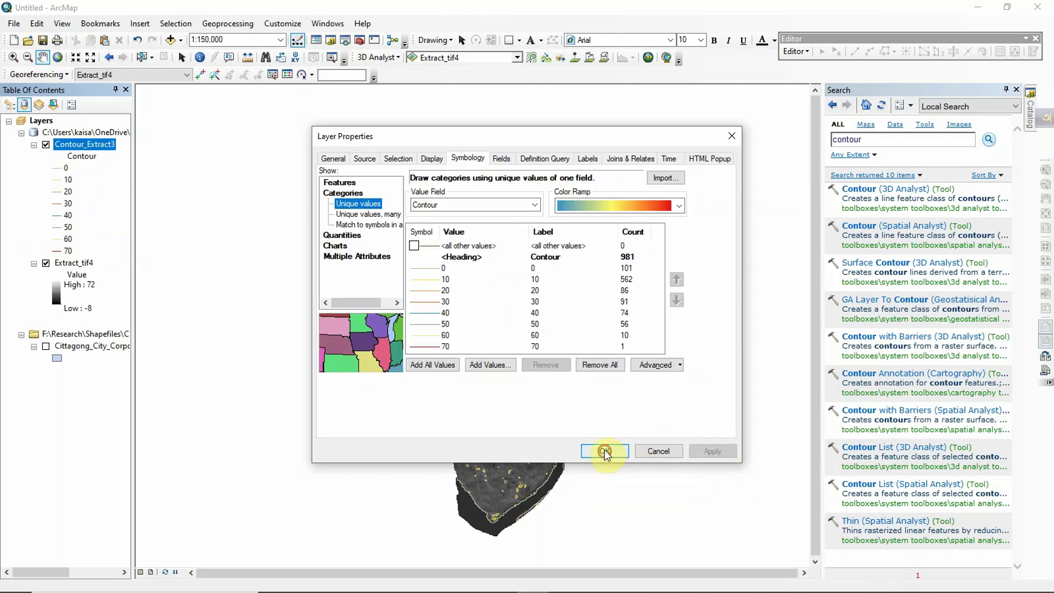
left_click(605, 451)
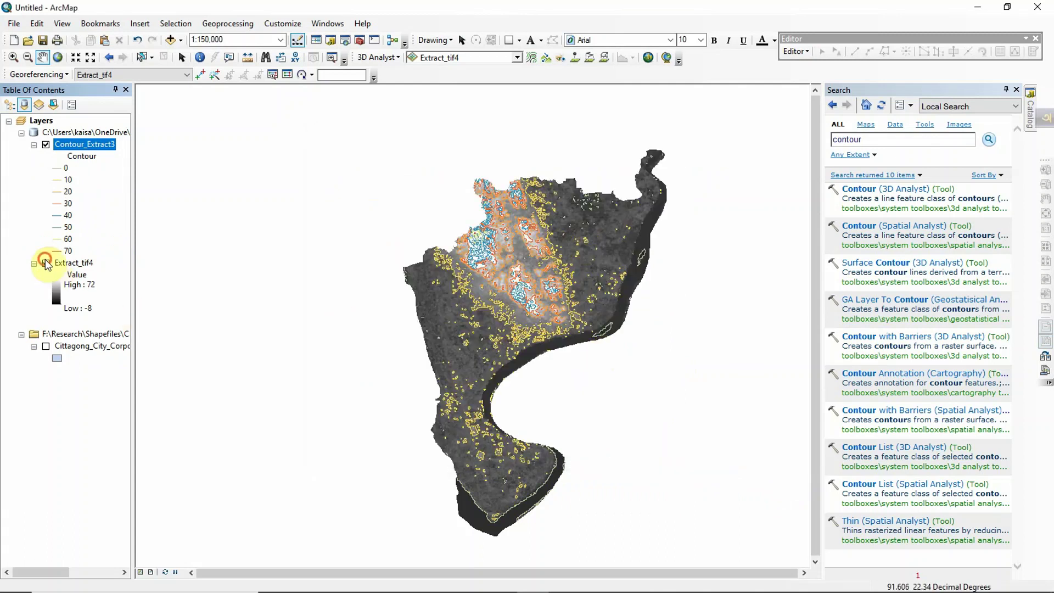
left_click(46, 263)
left_click(46, 263)
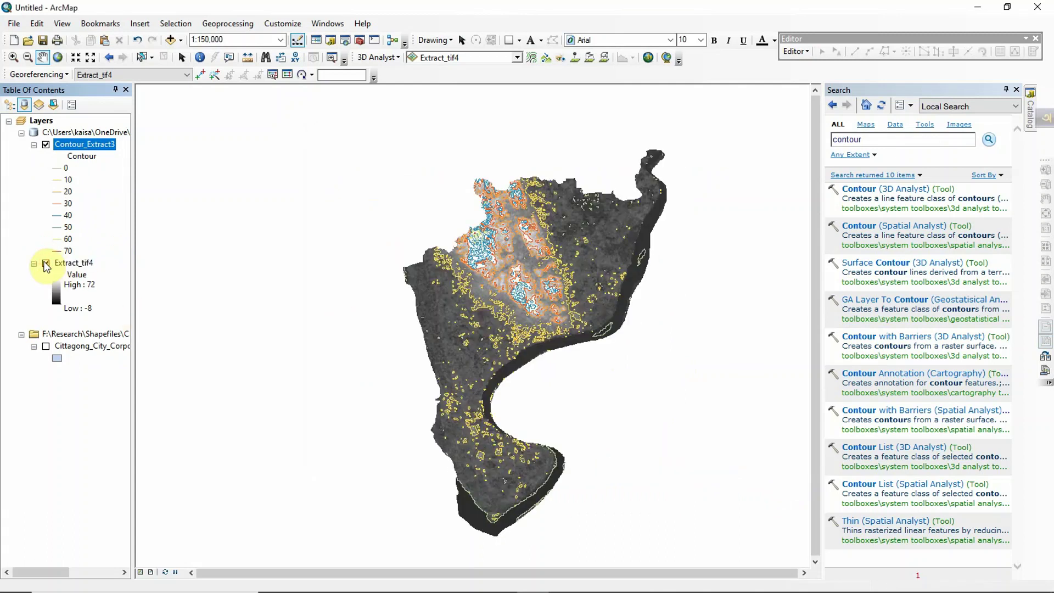
Reapply a blue-yellow-red ramp to Contour_Extract3 and hide the Extract_tif4 raster.
right_click(91, 143)
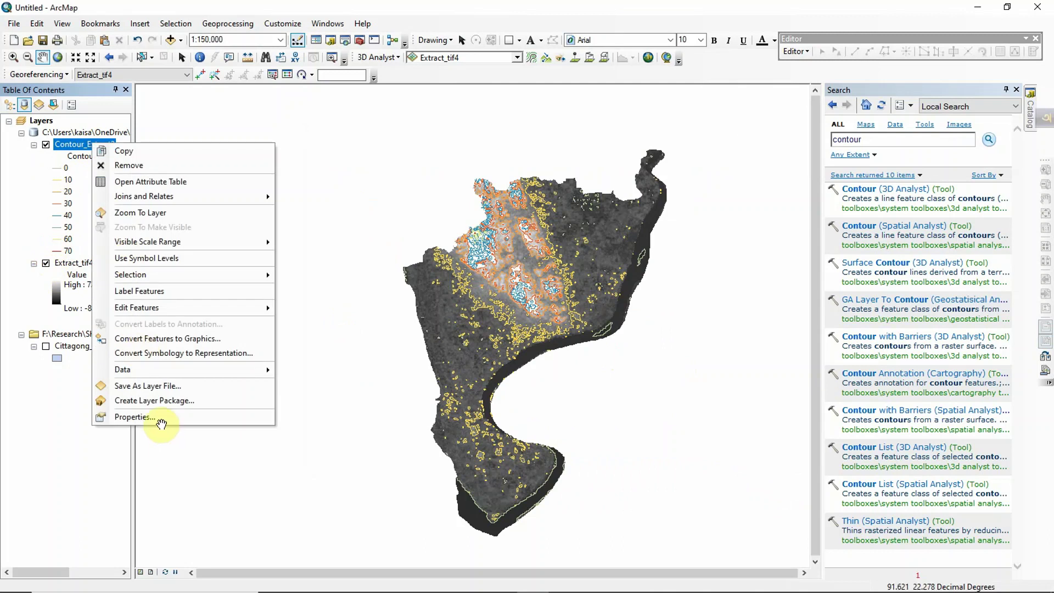
left_click(163, 420)
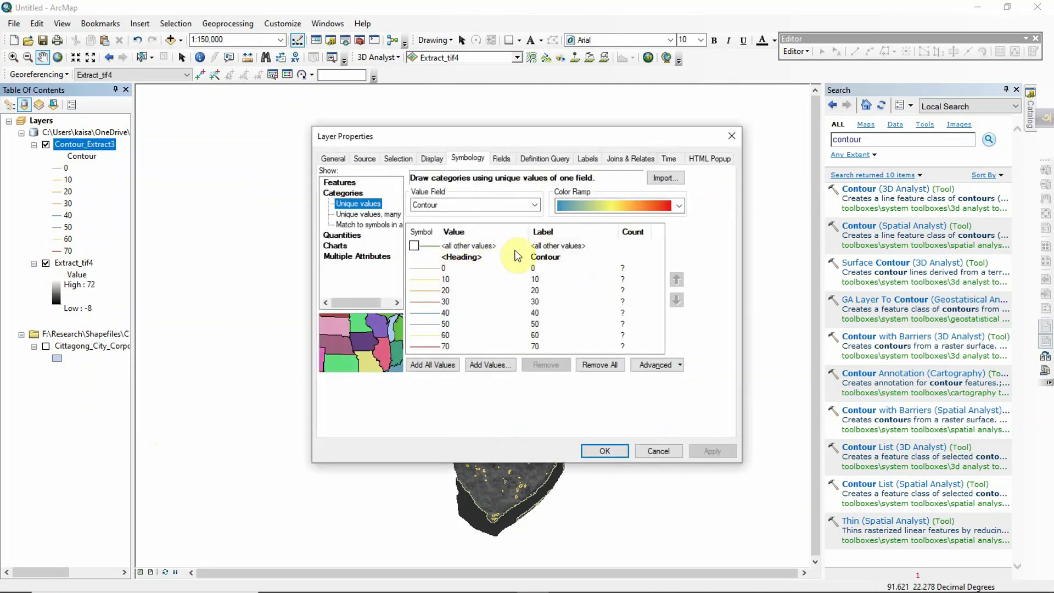
left_click(647, 204)
scroll(636, 365, "up", 2)
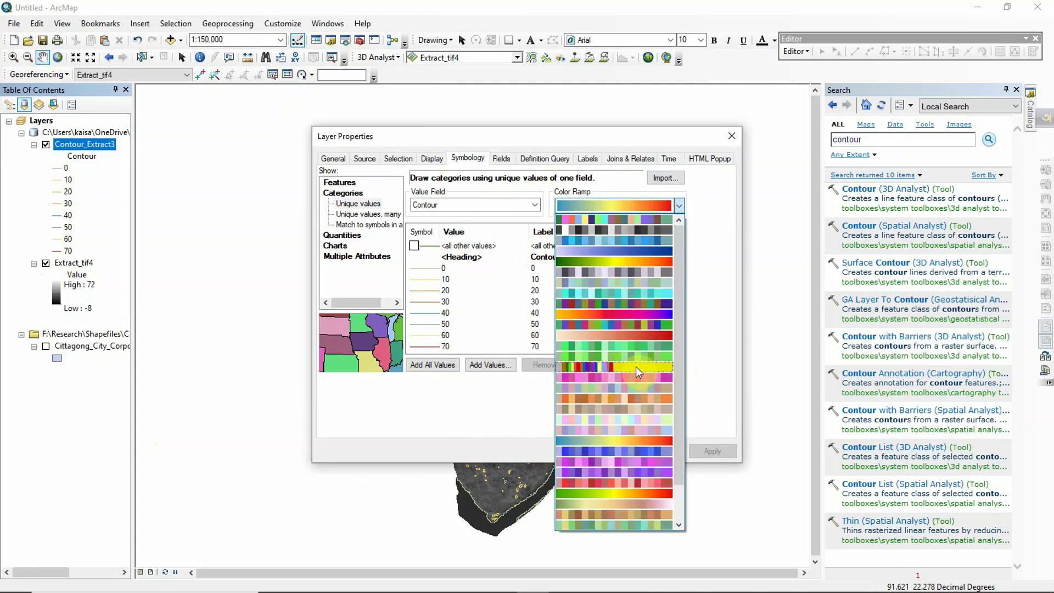
scroll(639, 355, "down", 2)
scroll(643, 447, "up", 2)
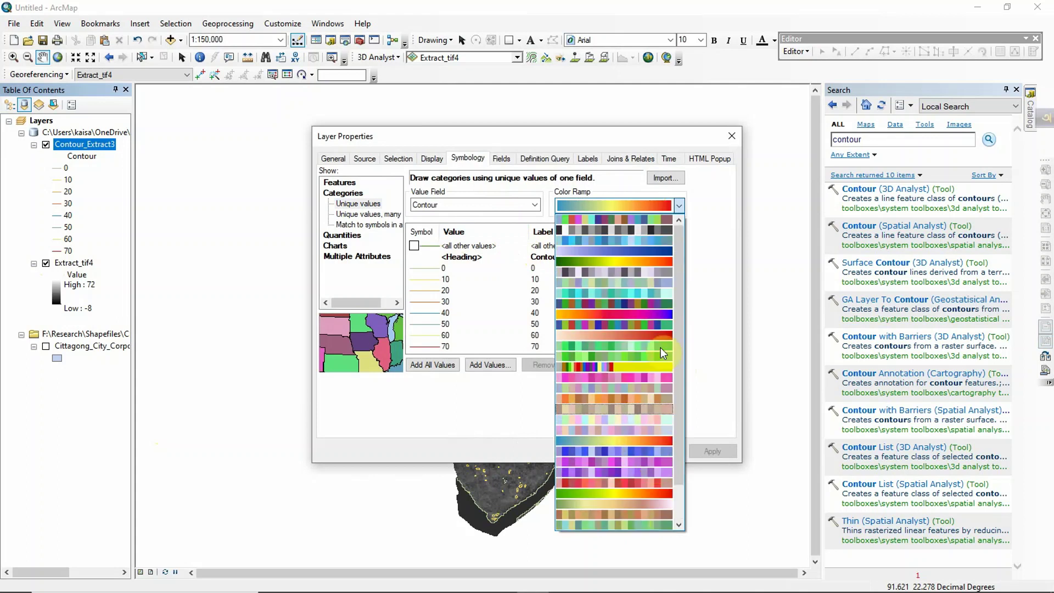
left_click(621, 436)
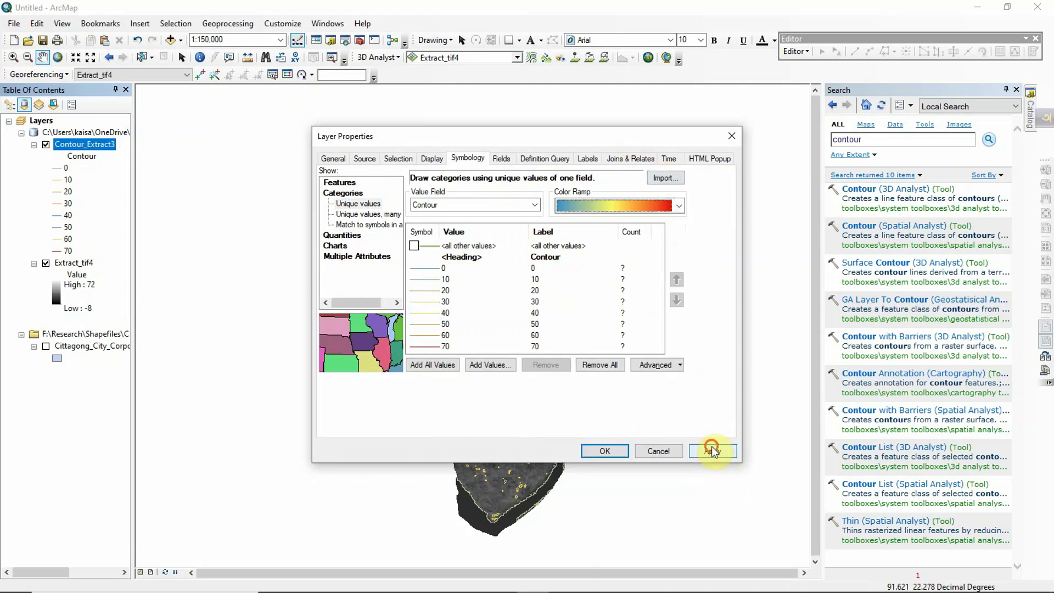
left_click(711, 449)
left_click(605, 451)
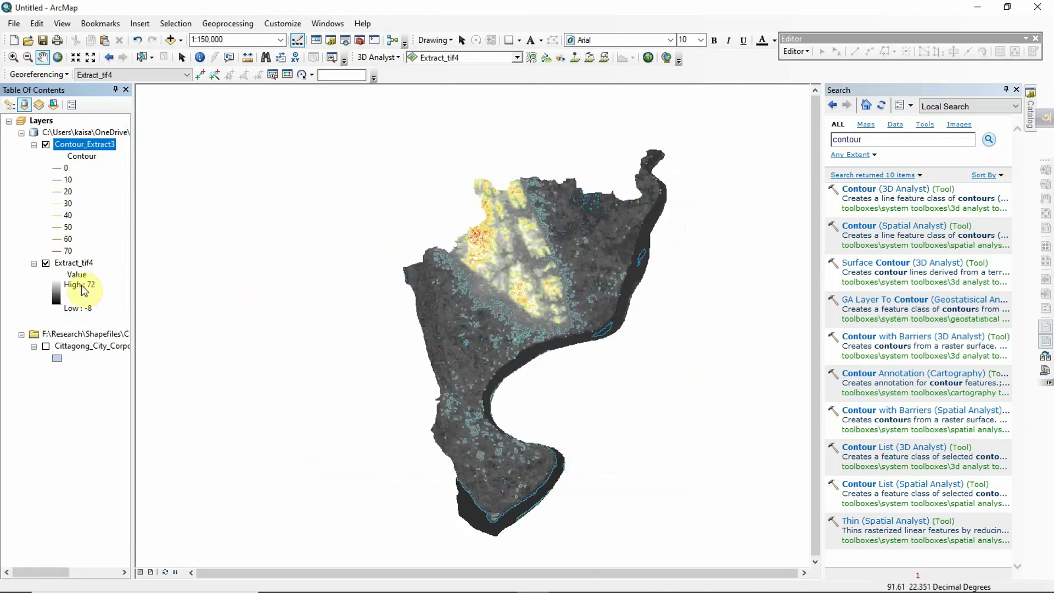
left_click(46, 264)
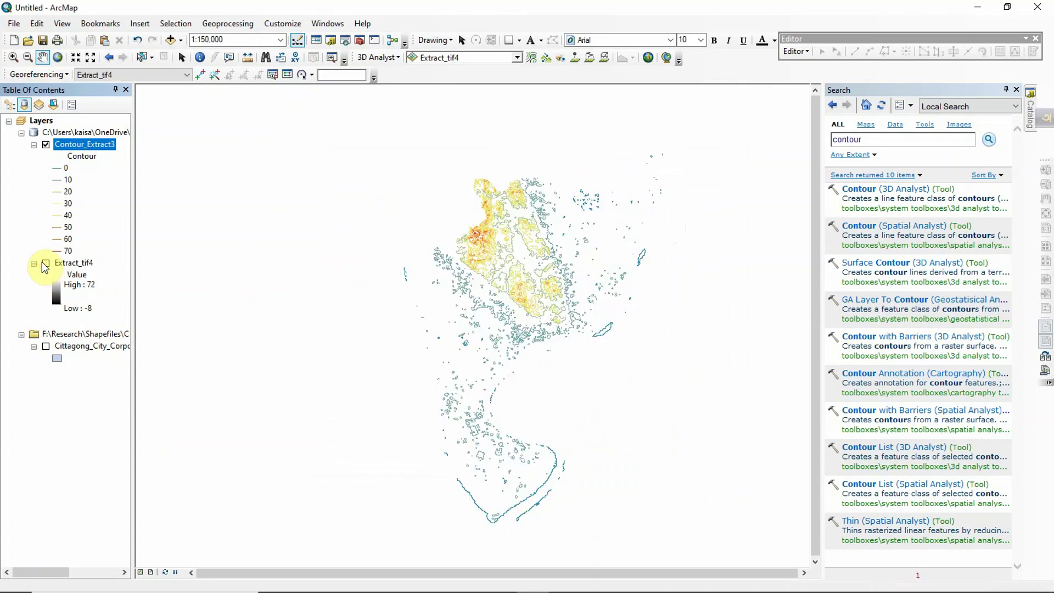
right_click(75, 152)
Turn on Contour_Extract3 labels using the Contour field as the label field.
left_click(118, 419)
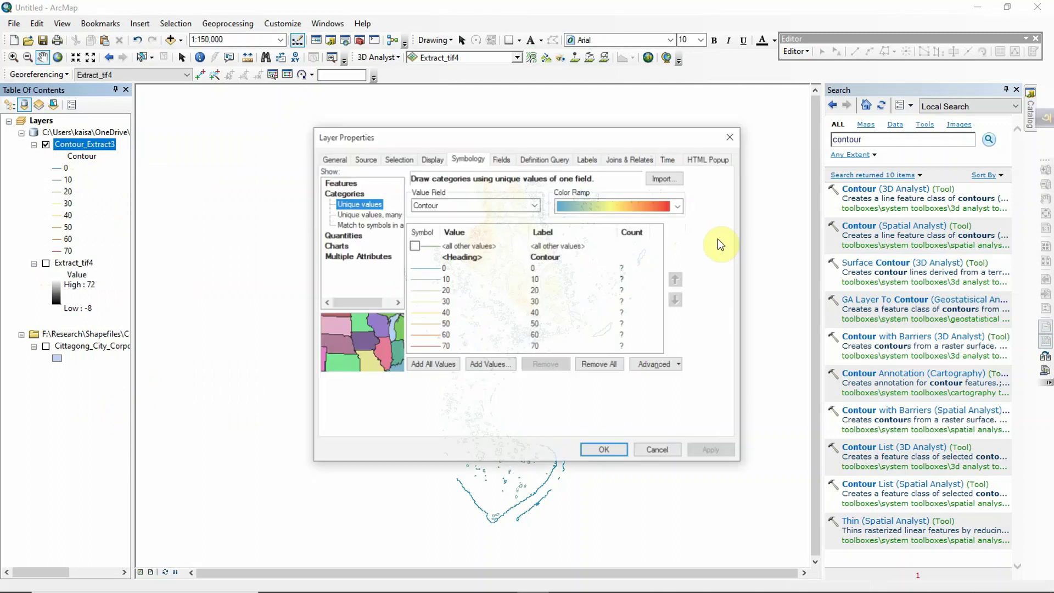
left_click(587, 161)
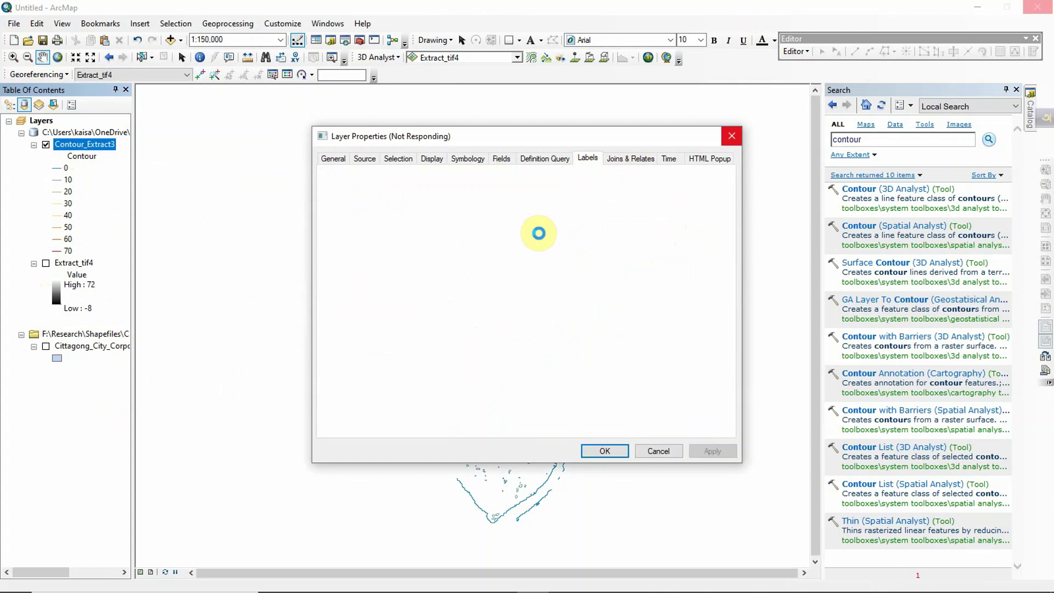
left_click(485, 268)
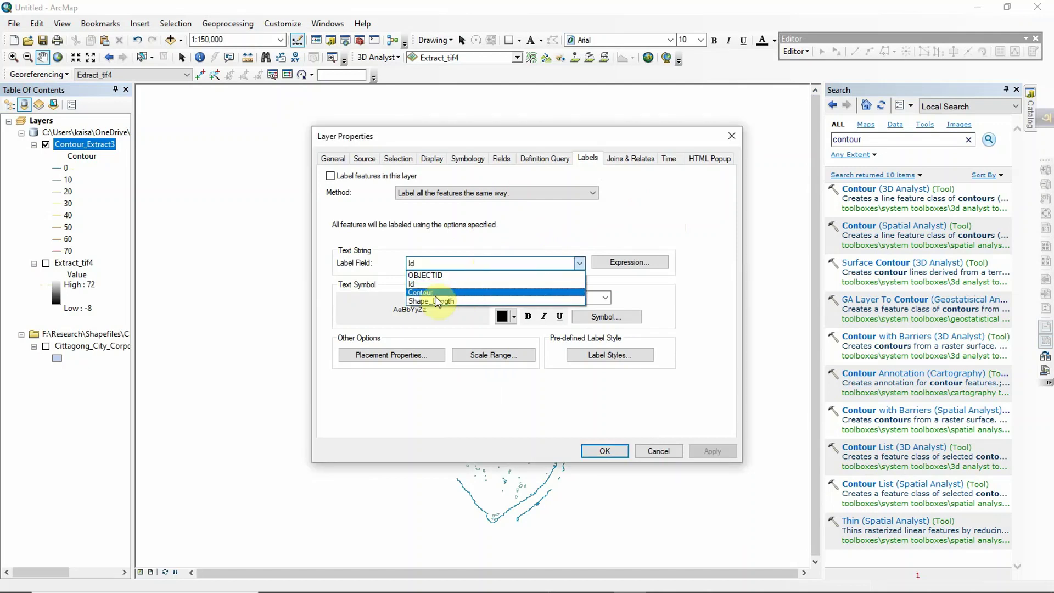
left_click(435, 294)
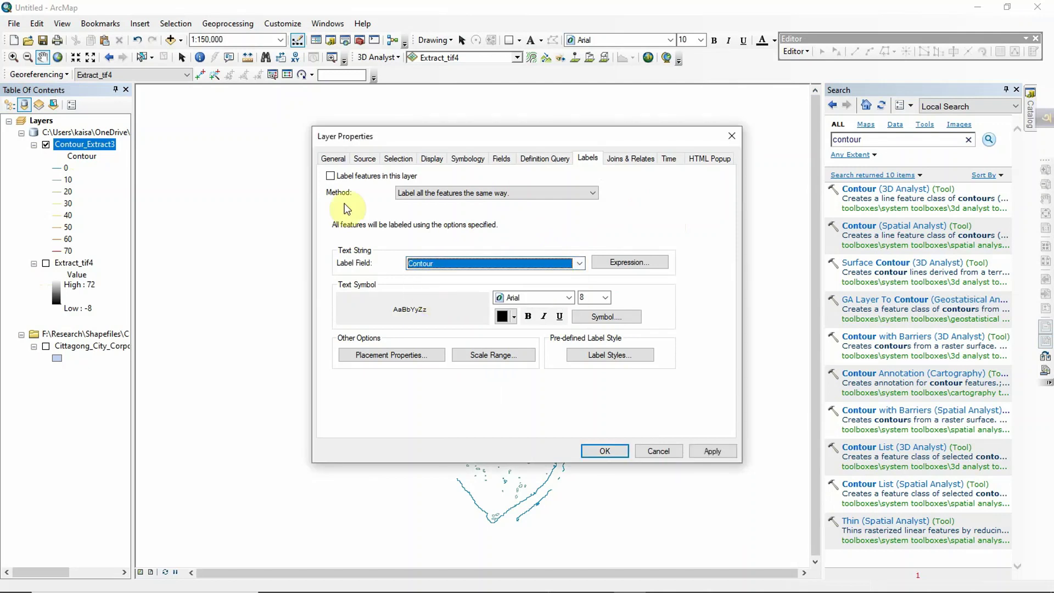
left_click(331, 176)
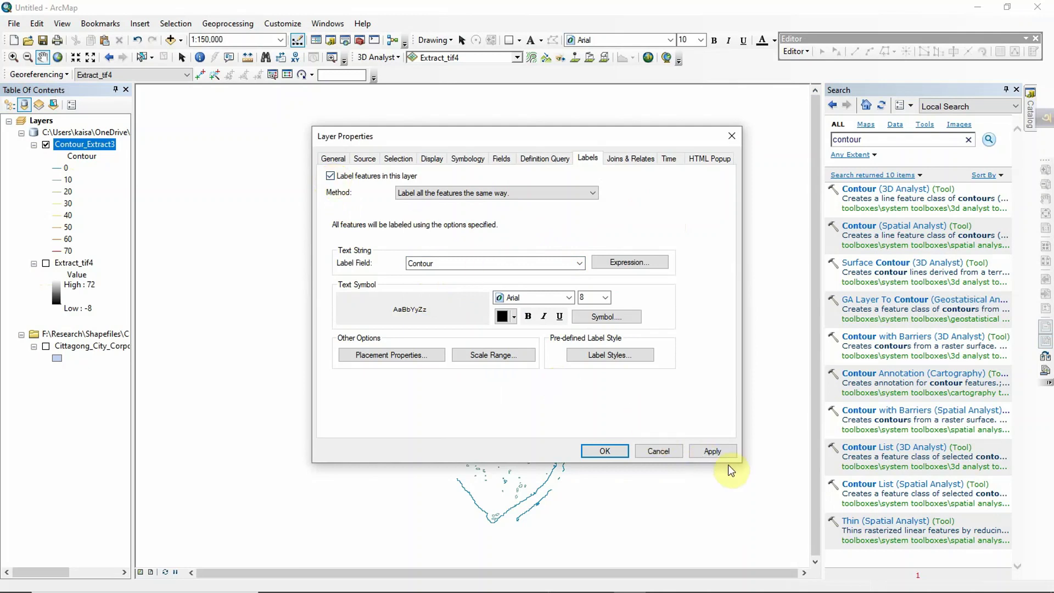
left_click(713, 451)
left_click(598, 450)
Zoom into the labelled contours and place the first vertex of an interpolated line.
scroll(505, 279, "up", 2)
scroll(418, 228, "up", 2)
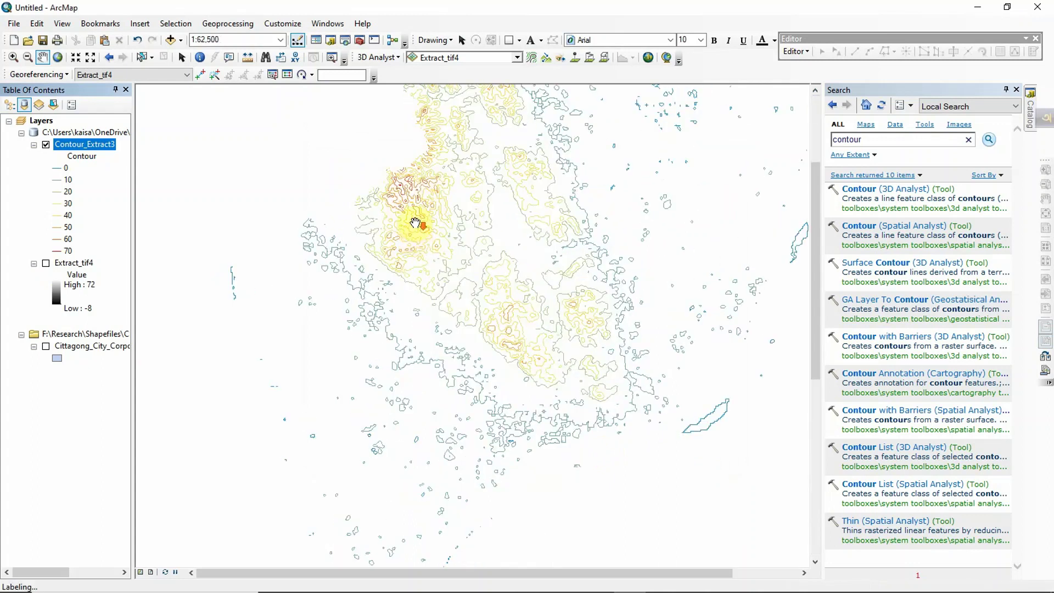
scroll(419, 223, "up", 2)
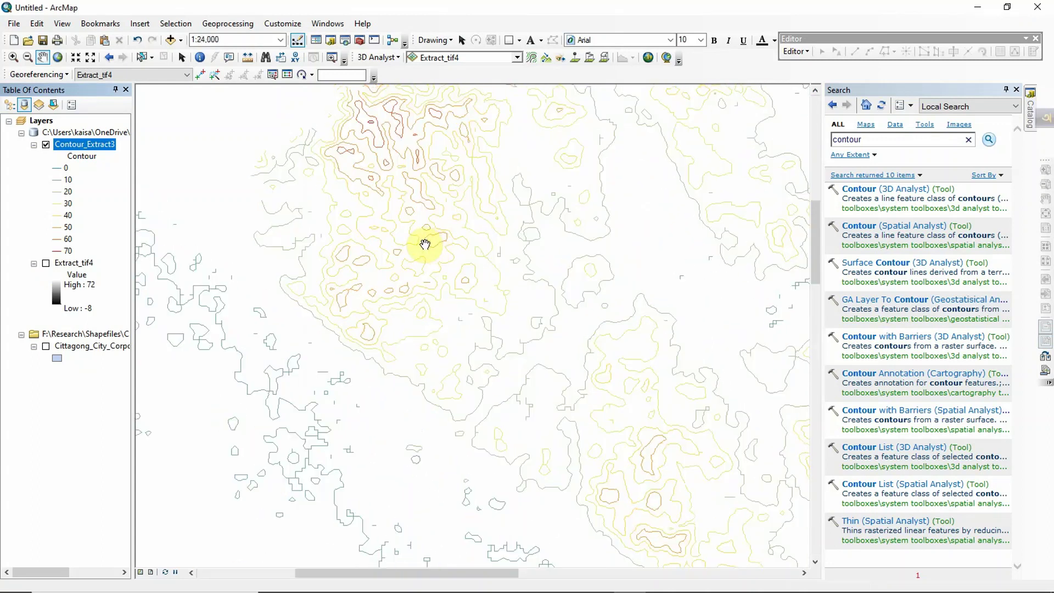
scroll(422, 249, "up", 5)
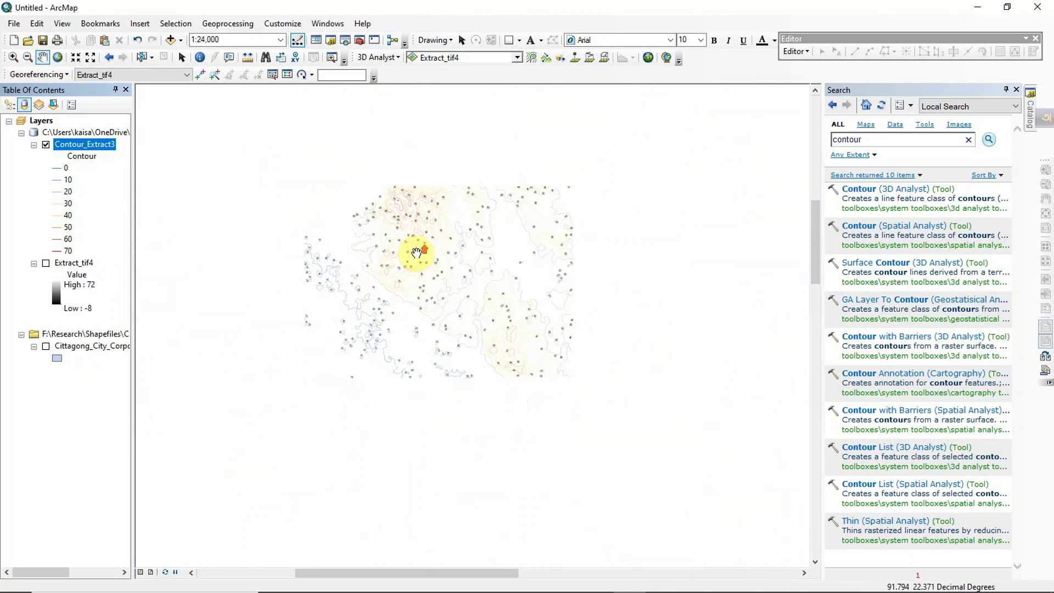
scroll(379, 276, "up", 3)
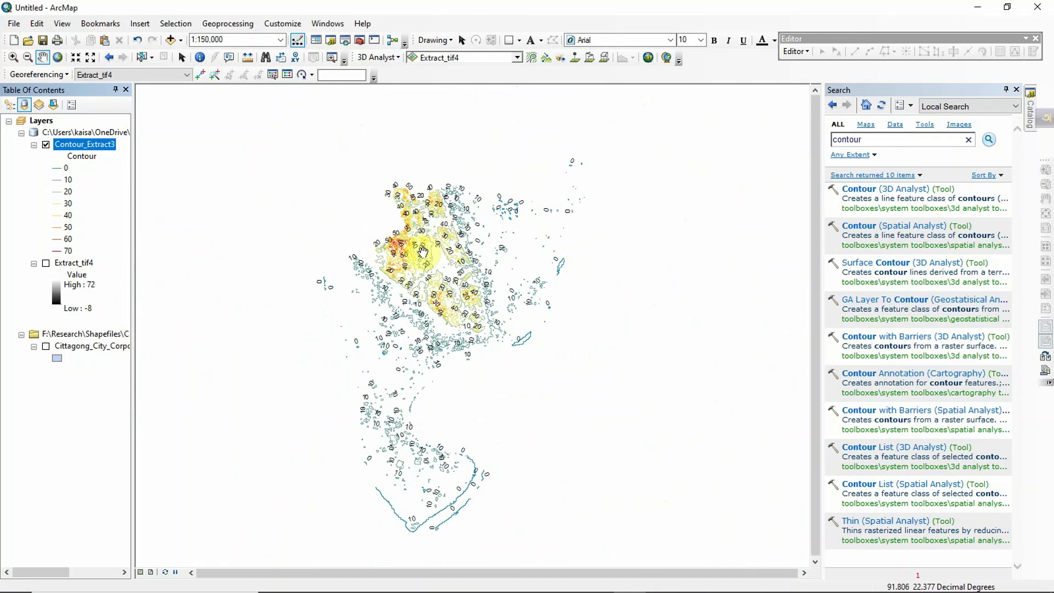
scroll(420, 244, "up", 2)
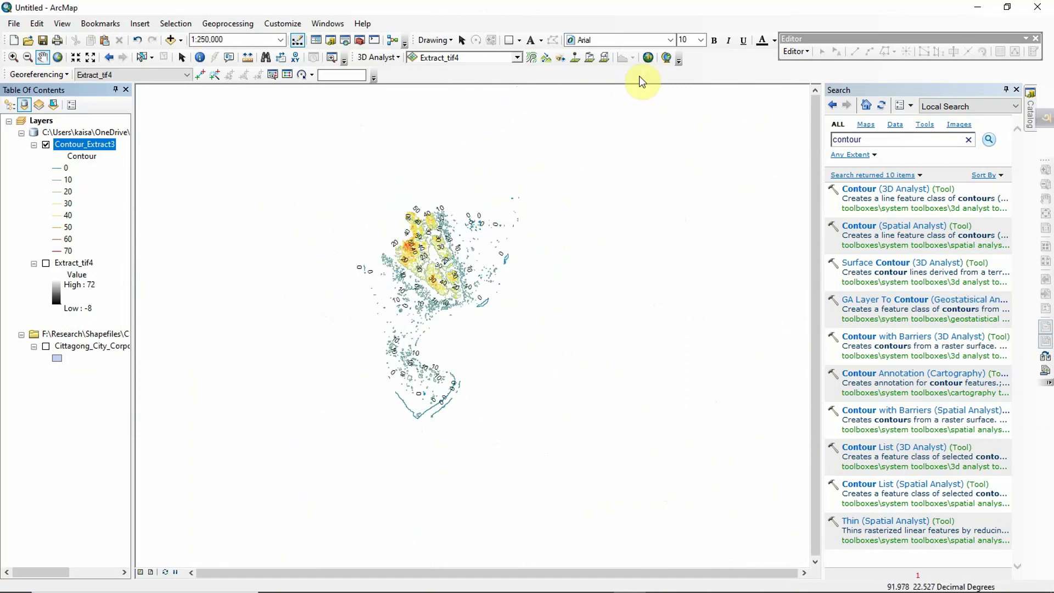
scroll(351, 242, "down", 1)
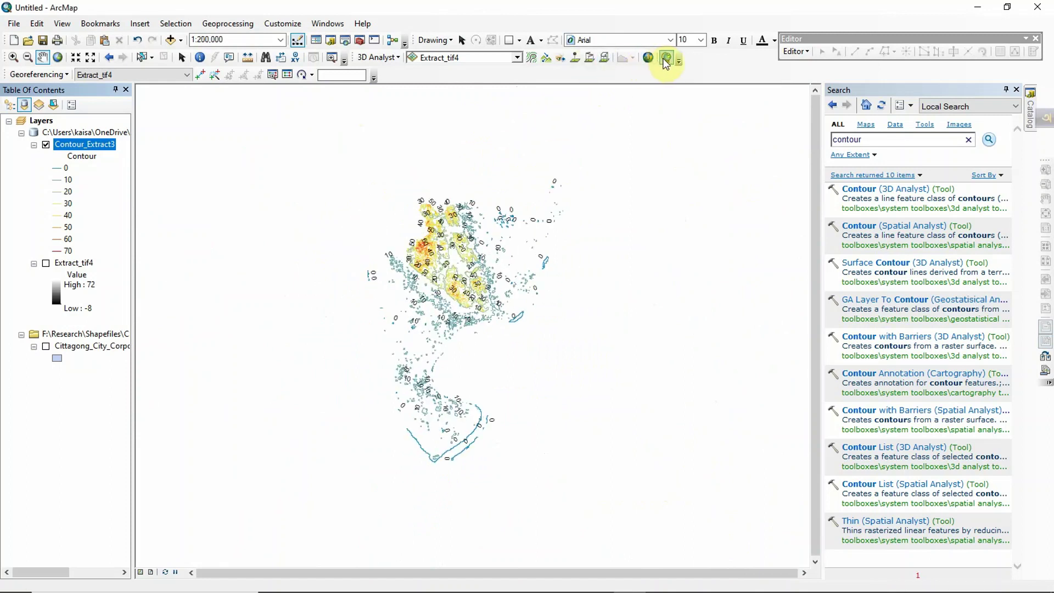
left_click(589, 59)
scroll(442, 282, "up", 3)
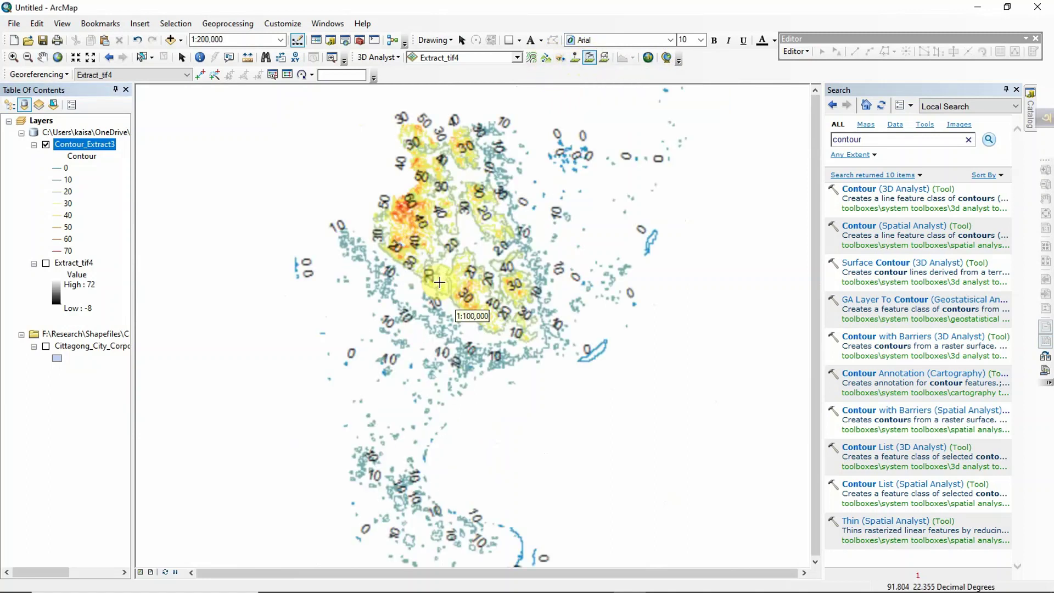
left_click(442, 302)
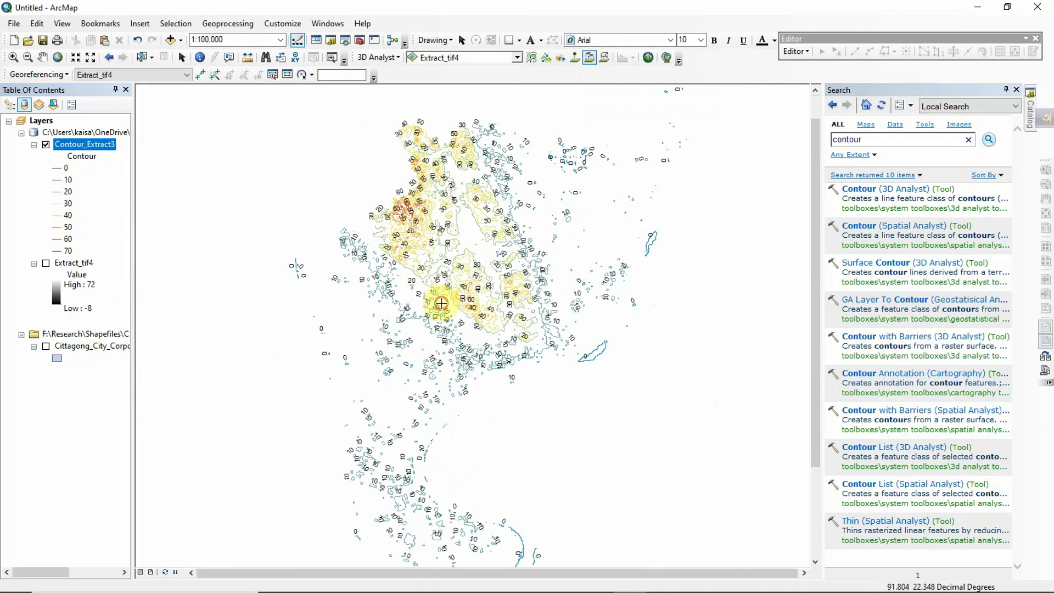
End the profile line across the central hills and set its colour to red.
double_click(539, 253)
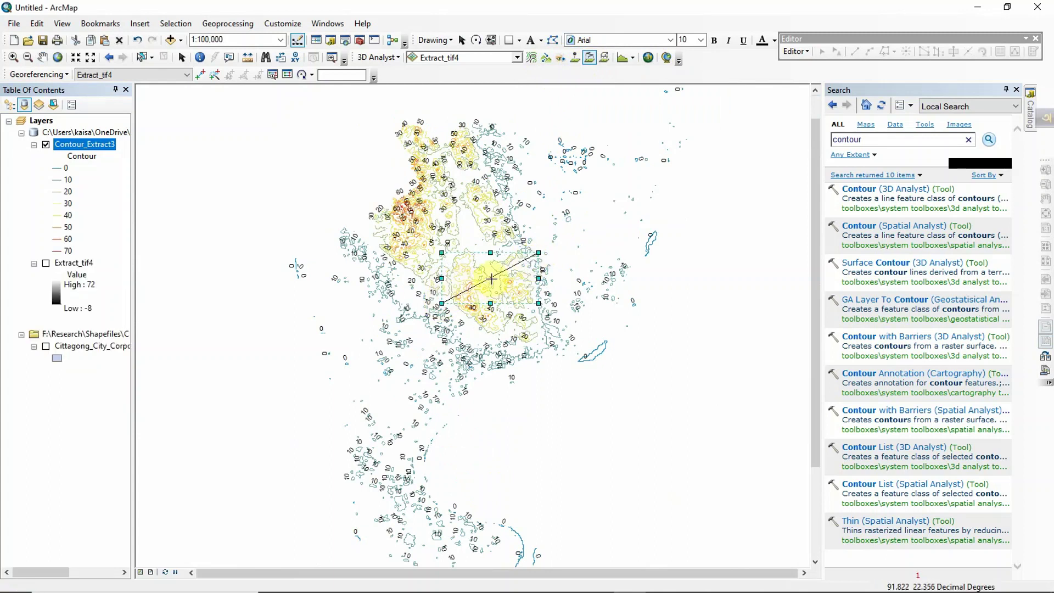
right_click(490, 278)
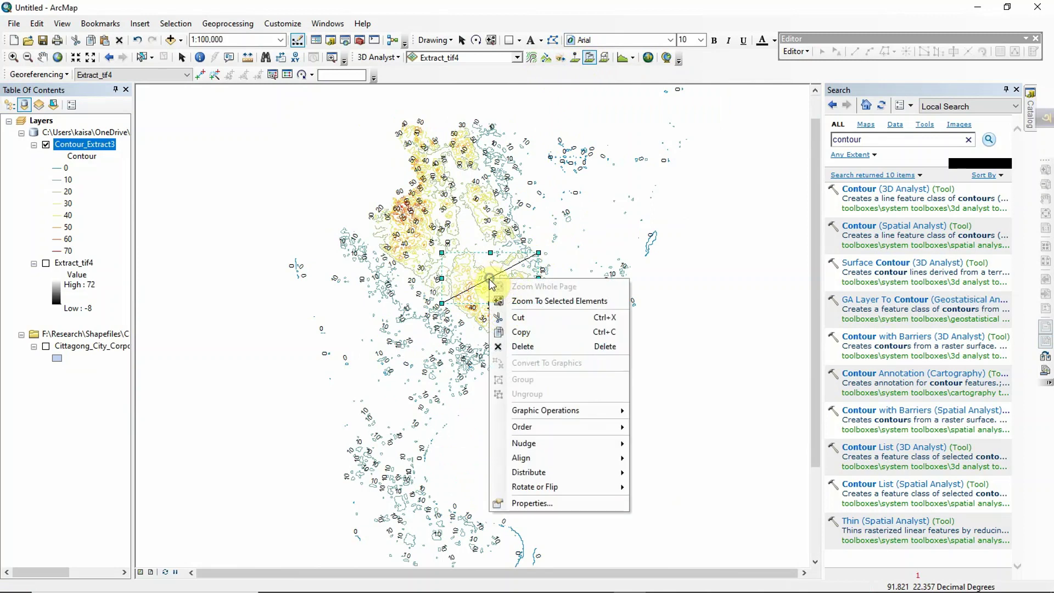
left_click(530, 503)
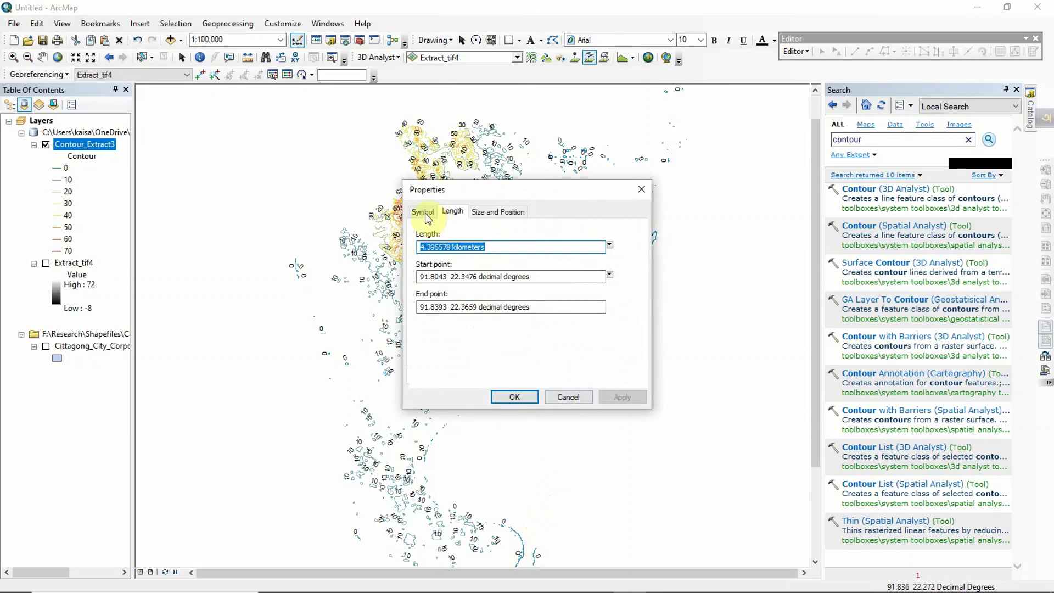
left_click(422, 211)
left_click(477, 246)
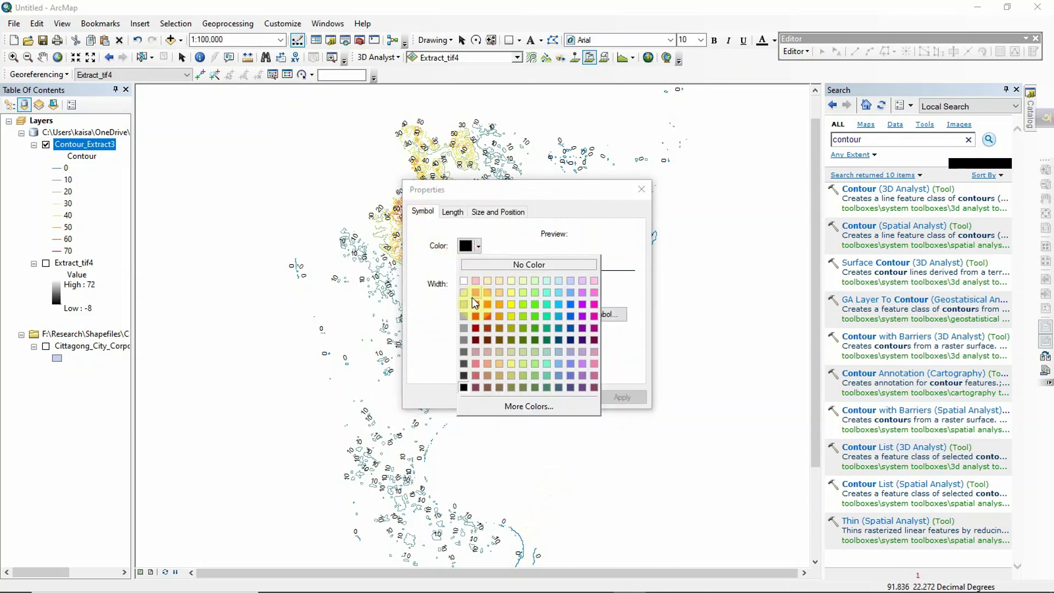
left_click(475, 315)
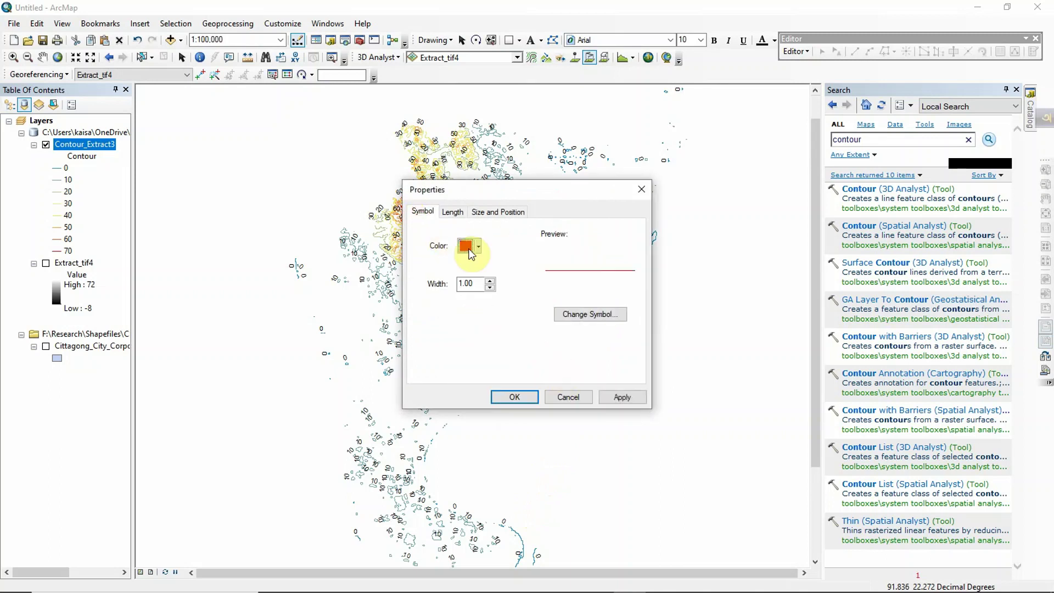
left_click(618, 396)
left_click(515, 397)
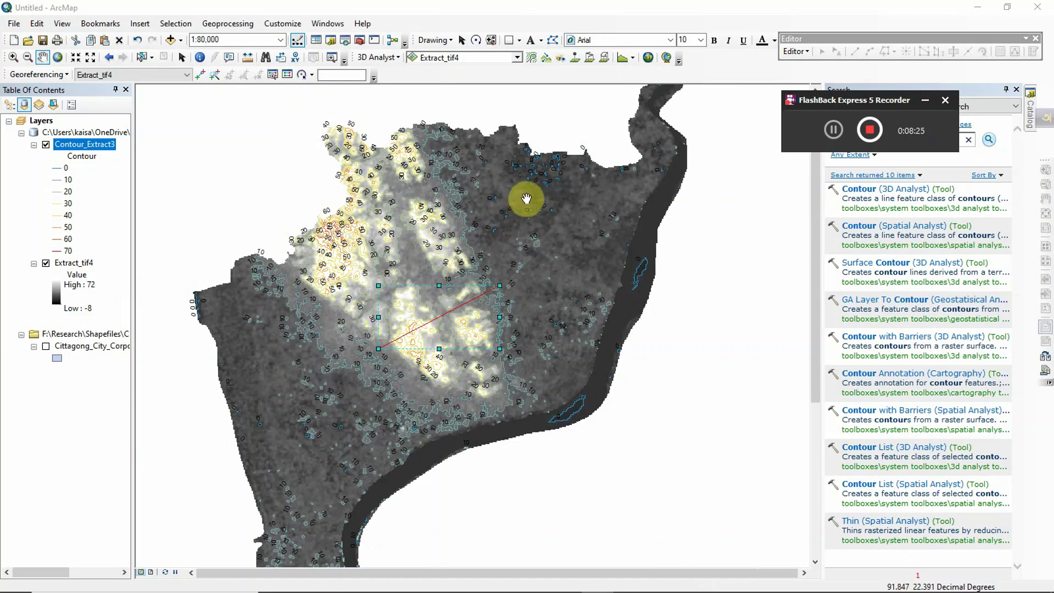
Create the profile graph for the red line and move it near the top of the map.
left_click(624, 60)
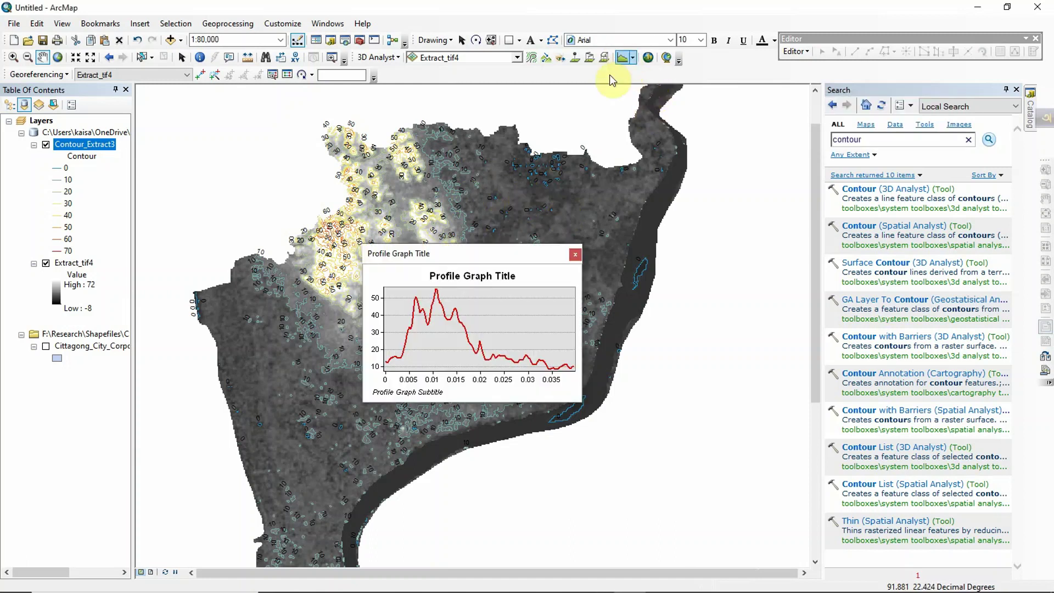
left_click_drag(461, 250, 480, 86)
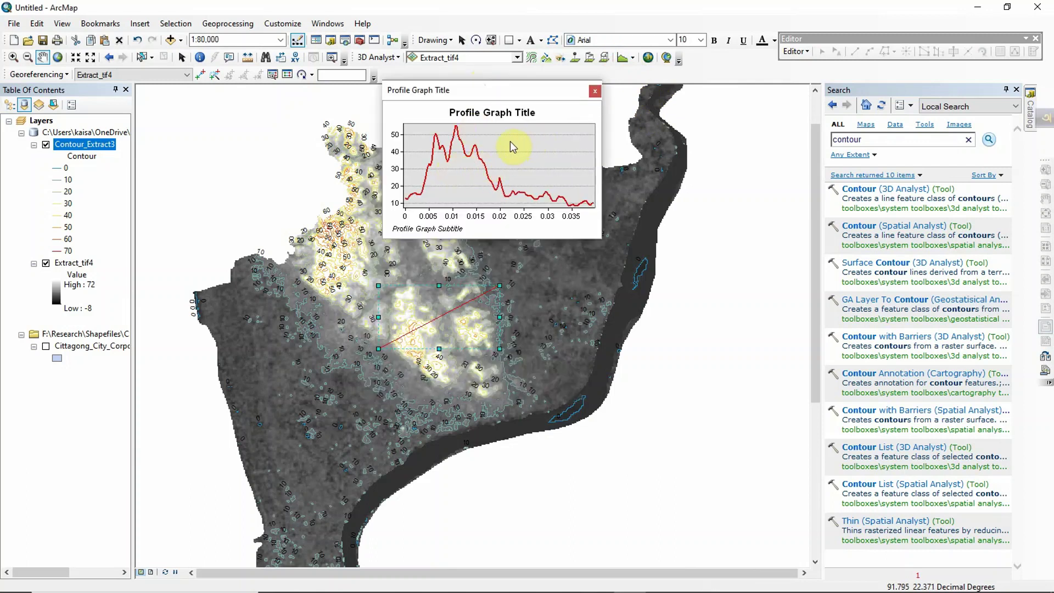
right_click(484, 132)
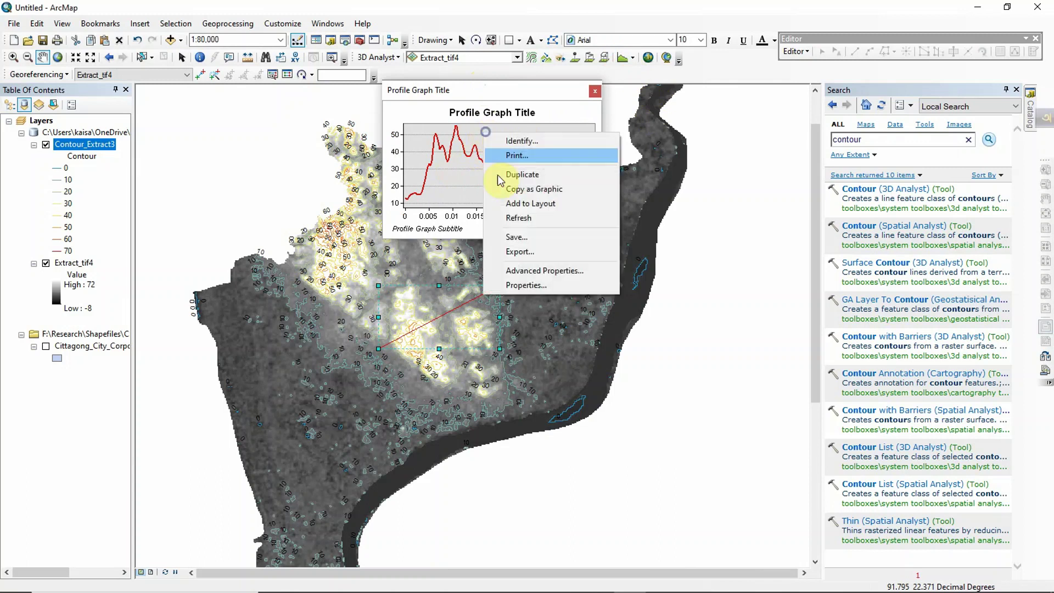
left_click(529, 285)
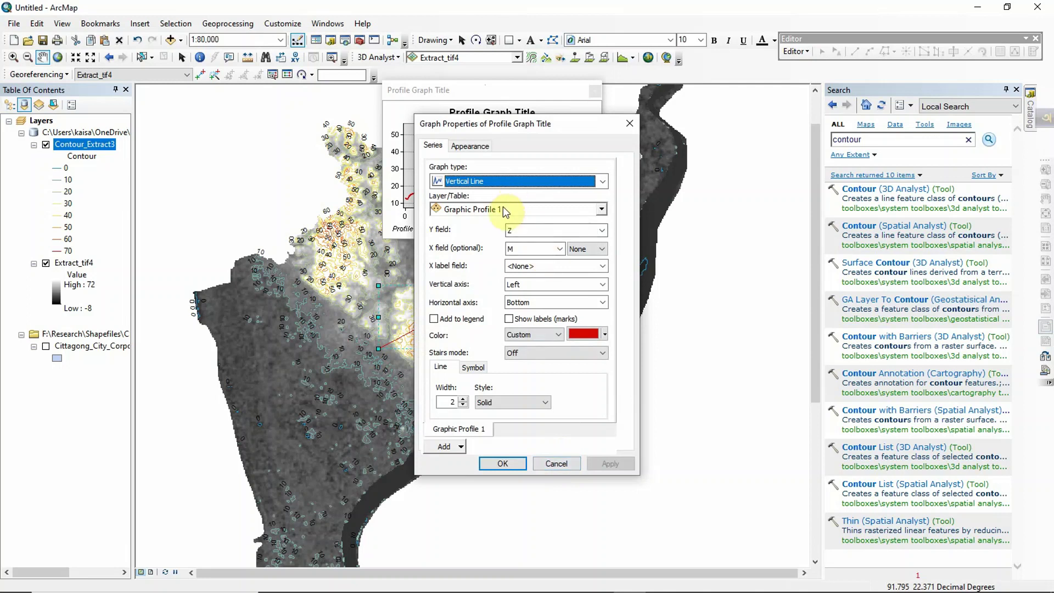
Set the graph title to 'Topographic Profile' and the left axis title to 'Depth'.
left_click(473, 146)
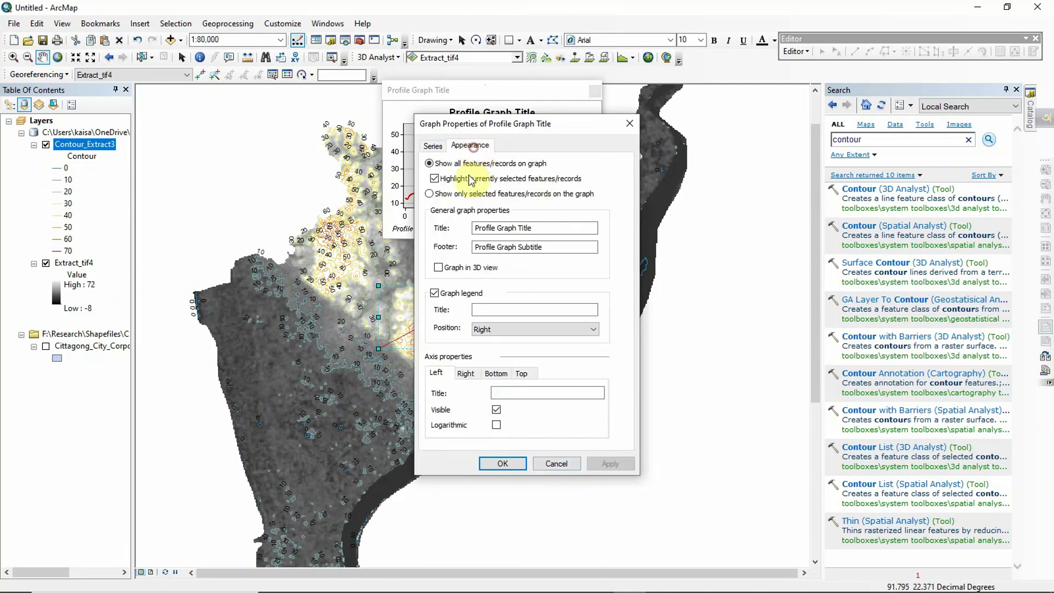
triple_click(542, 228)
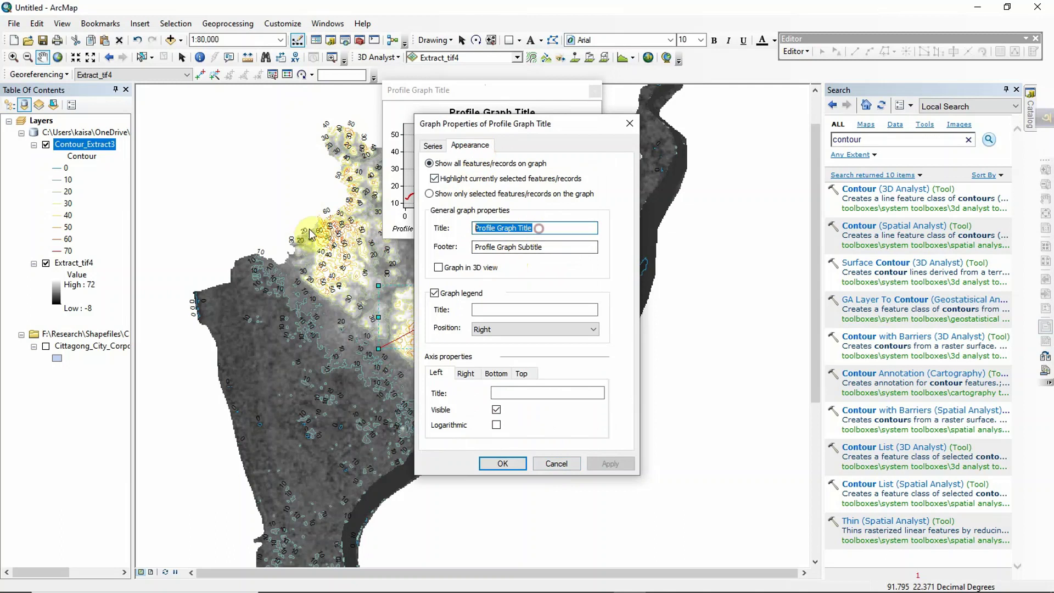
type("Topographic Profile")
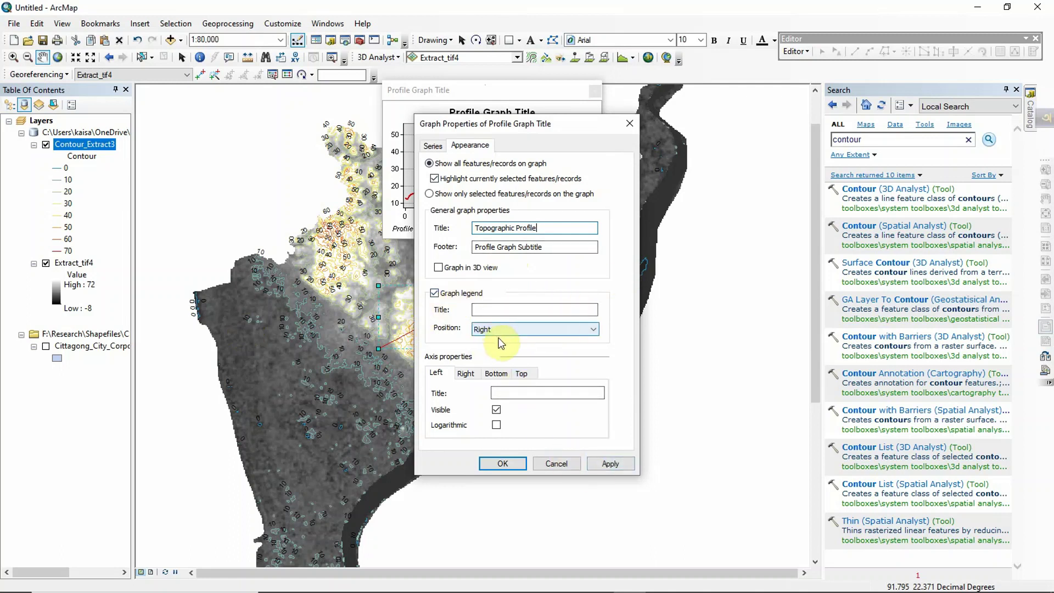
left_click(515, 396)
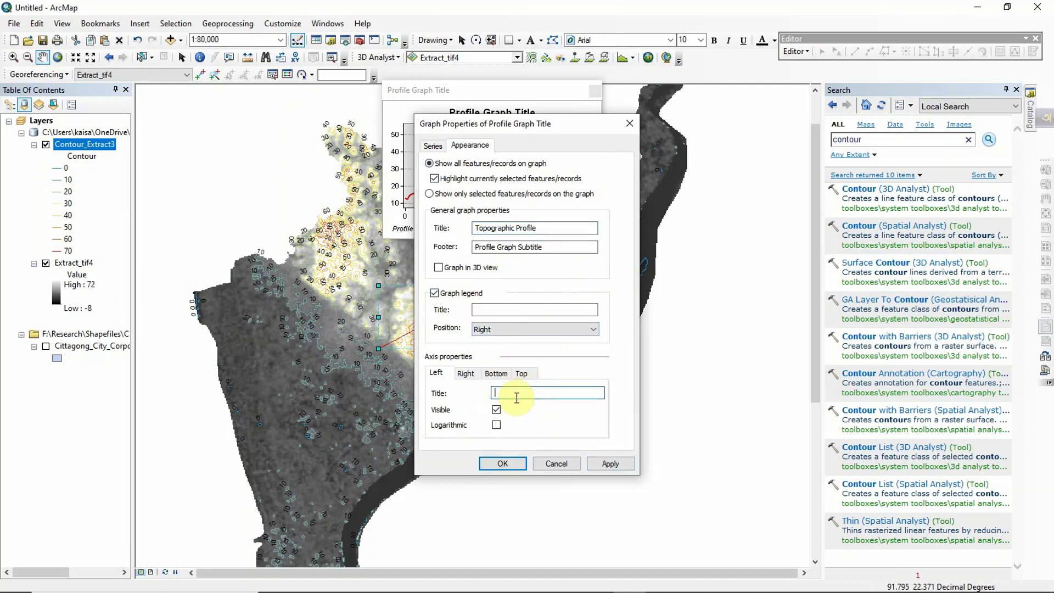
type("Depth")
Set the bottom axis title to 'Horizontal Distance' and apply the titles.
left_click(465, 374)
left_click(496, 374)
left_click(513, 388)
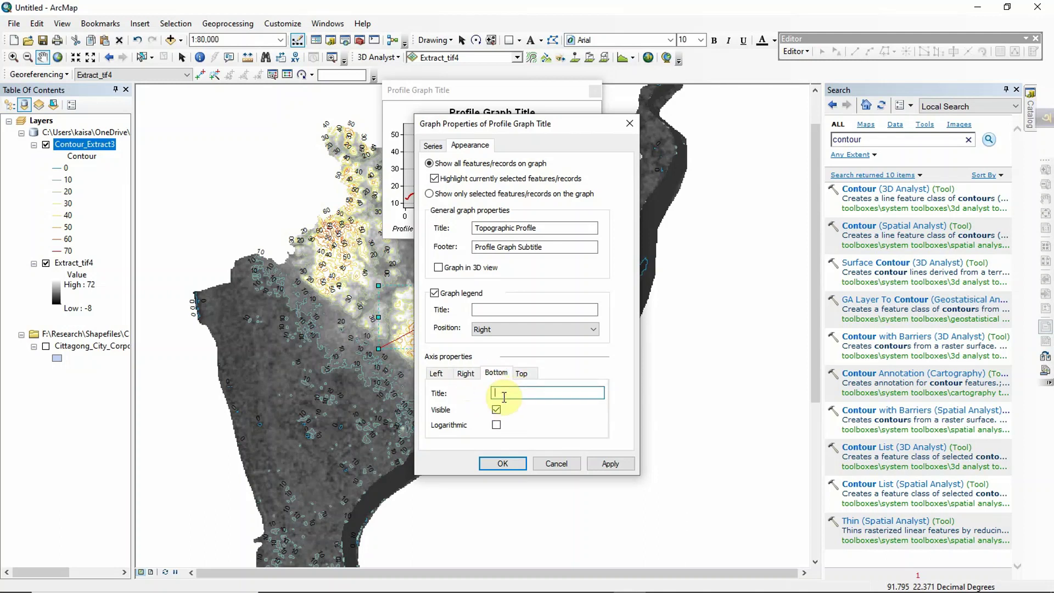
type("o")
left_click(611, 465)
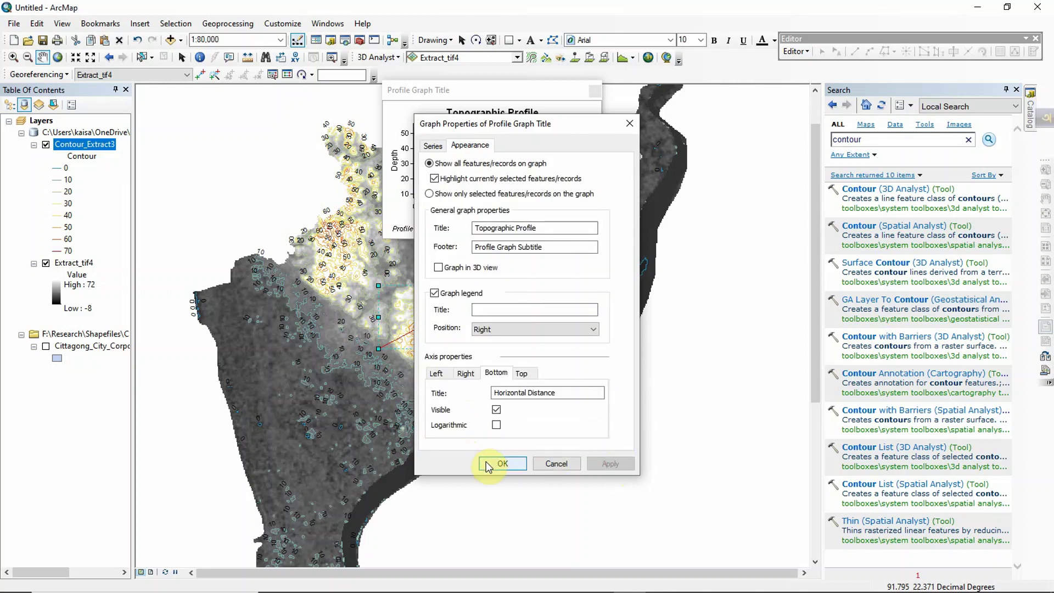
Add the profile series to the graph legend and close the graph properties.
left_click(434, 145)
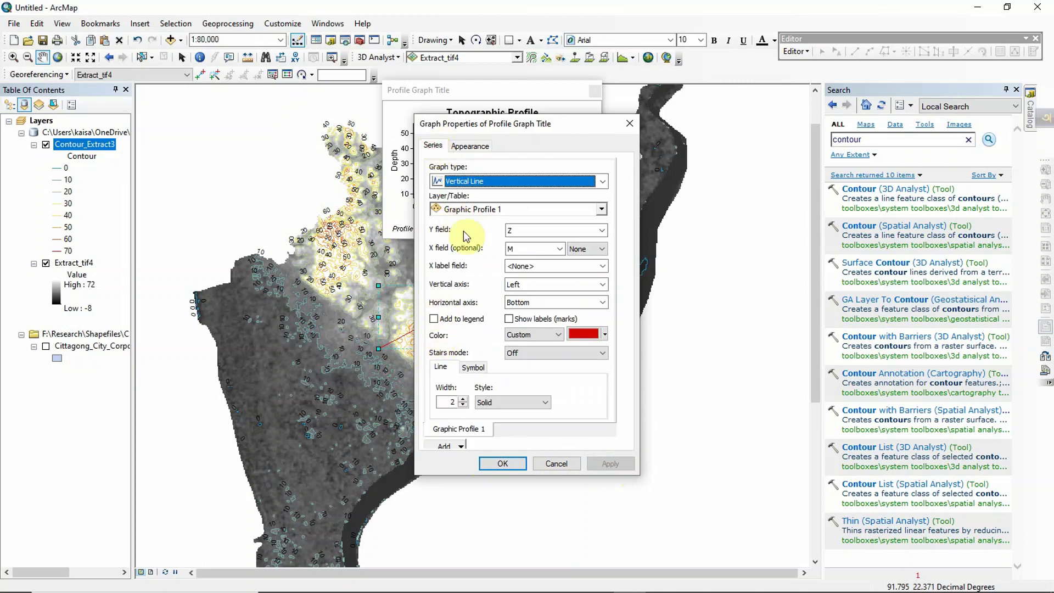
left_click(470, 146)
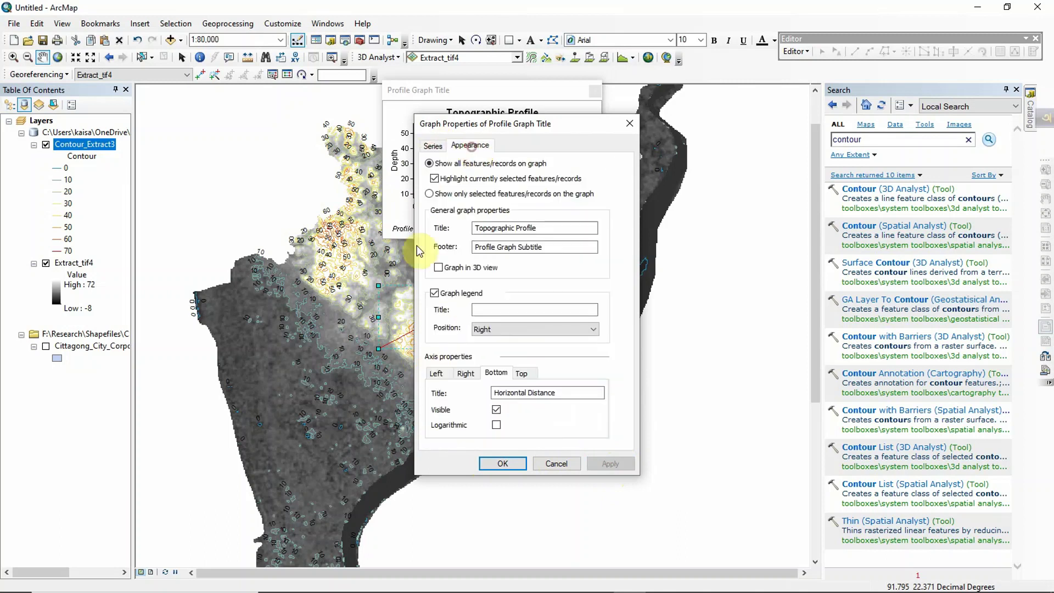
left_click(433, 144)
left_click(434, 318)
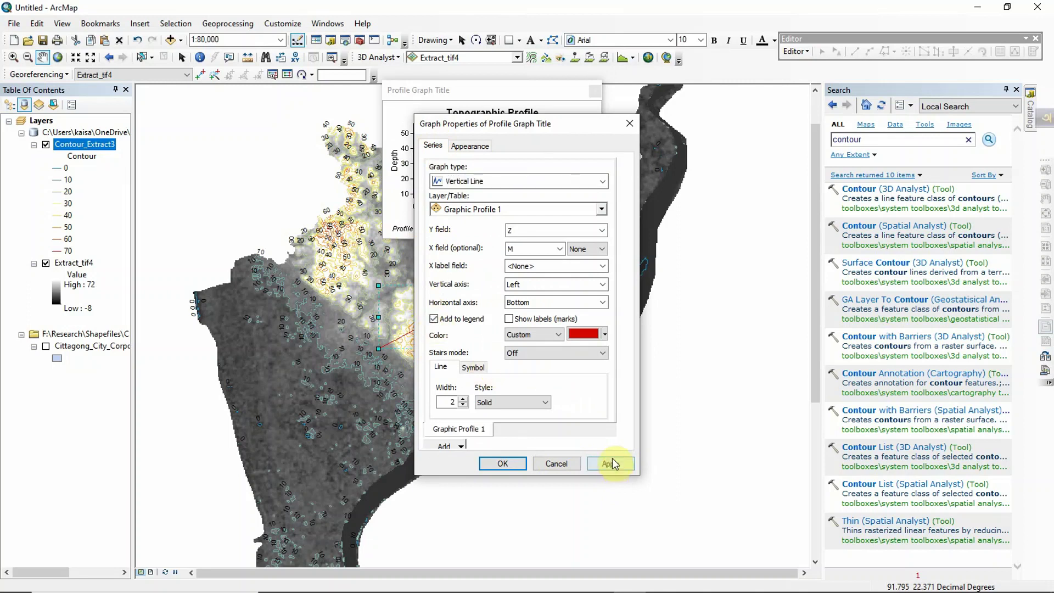
left_click(604, 465)
left_click_drag(561, 128, 285, 35)
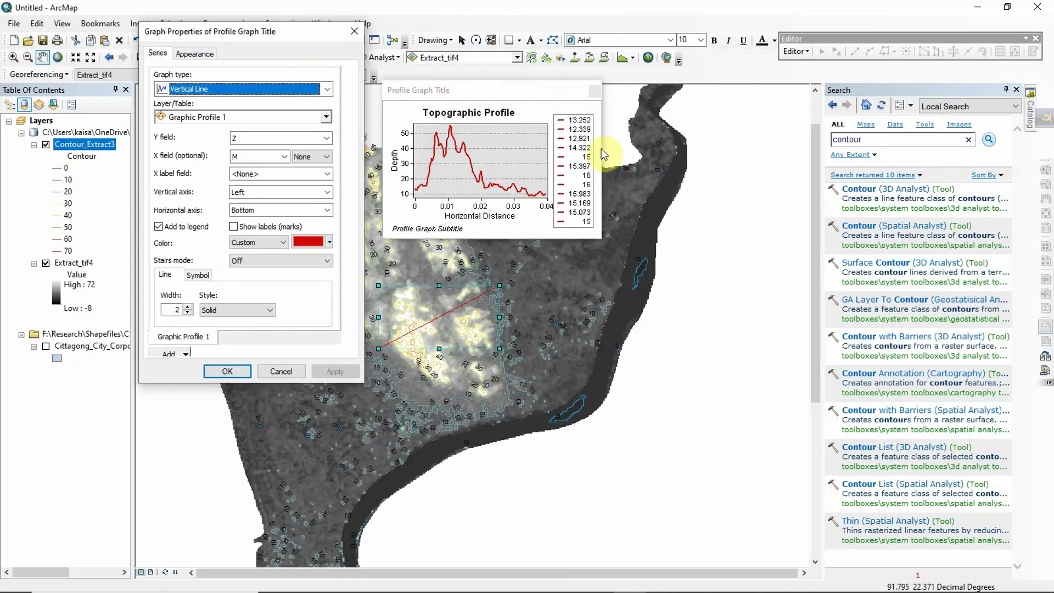
left_click(228, 371)
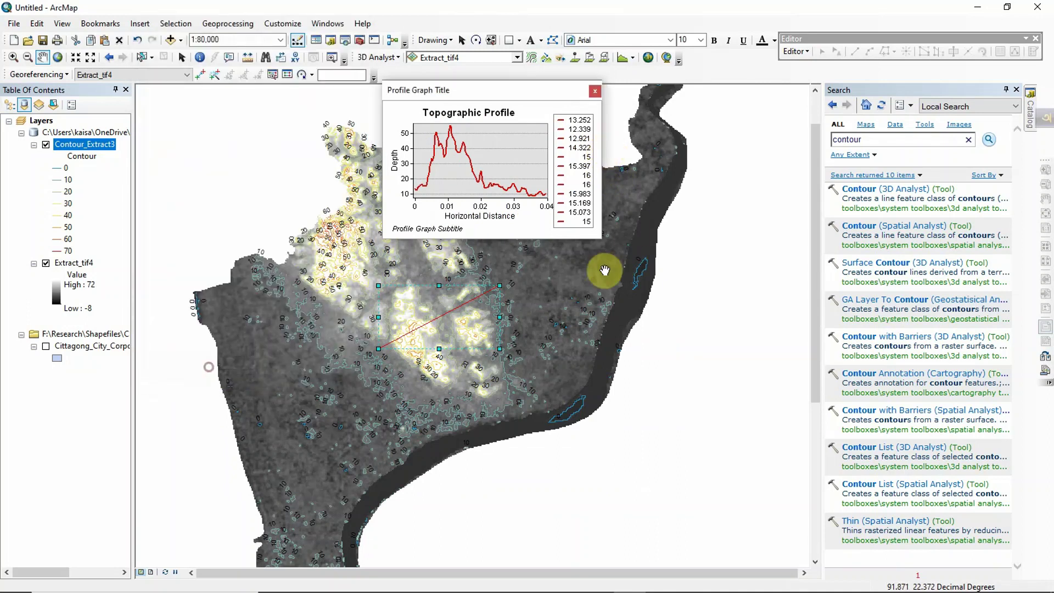
Widen the topographic profile graph window, shift it left, and copy the graph as a graphic.
left_click_drag(602, 160, 758, 154)
left_click_drag(608, 93, 461, 99)
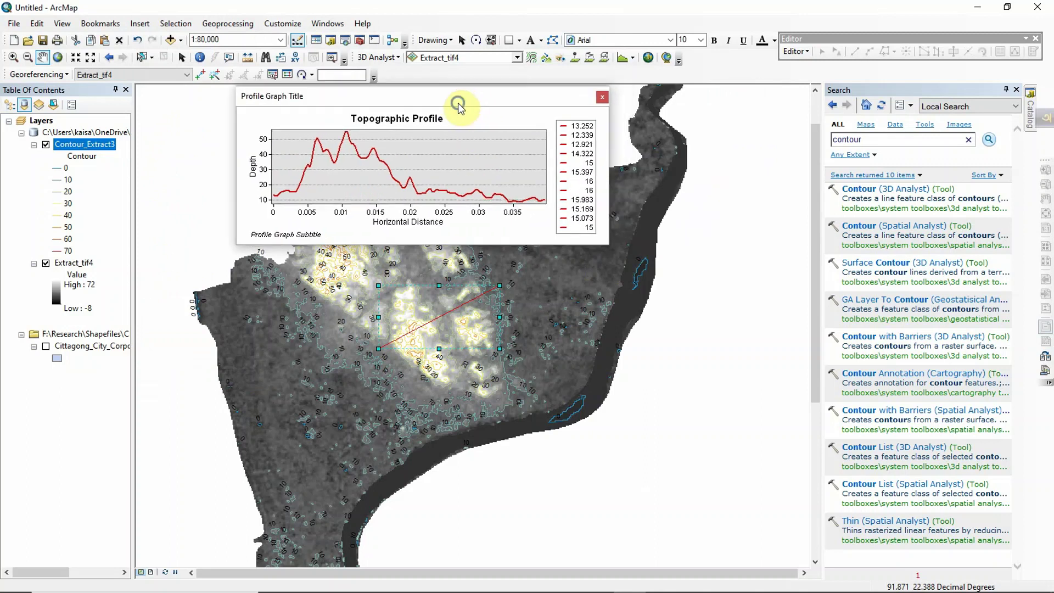
right_click(460, 104)
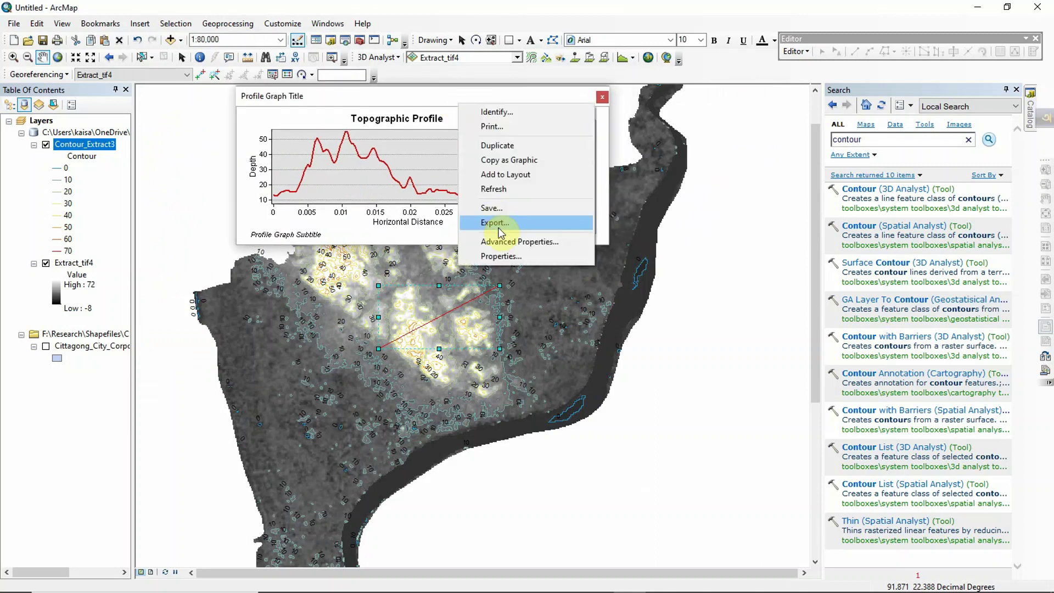
left_click(516, 162)
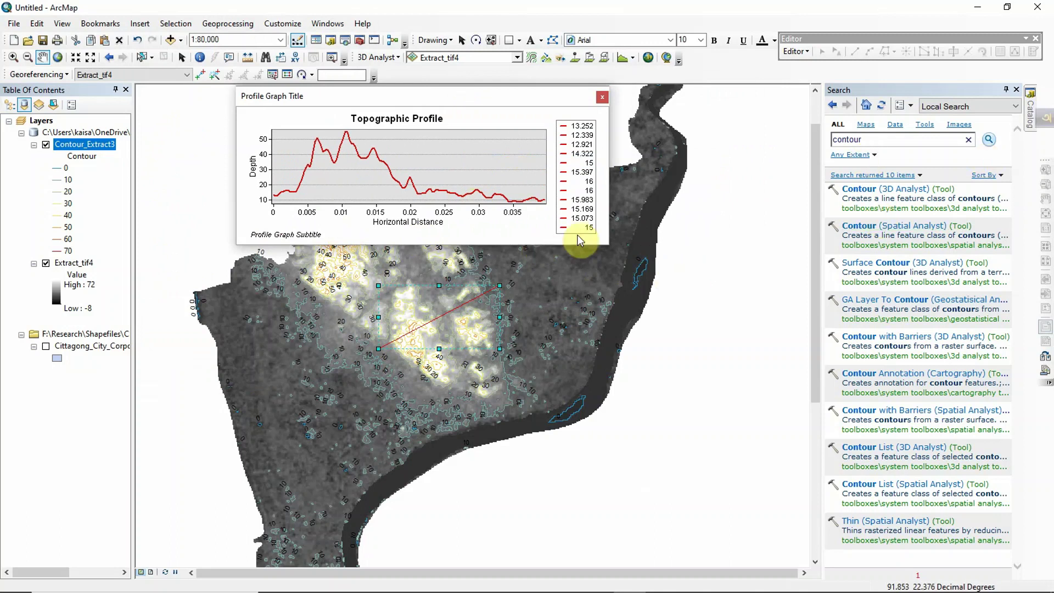
scroll(458, 300, "up", 1)
scroll(467, 294, "down", 1)
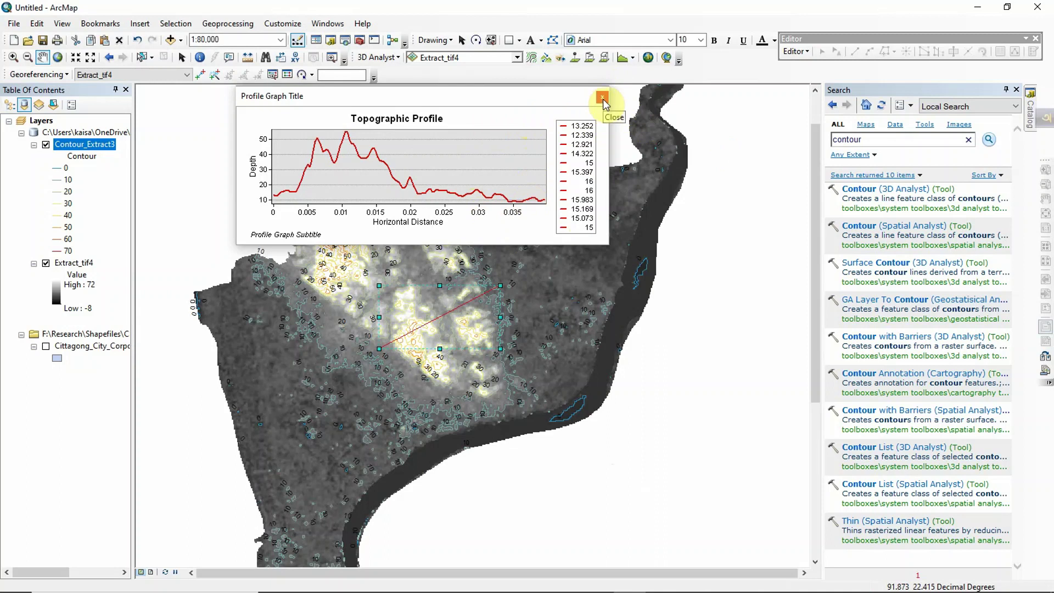
scroll(318, 383, "up", 1)
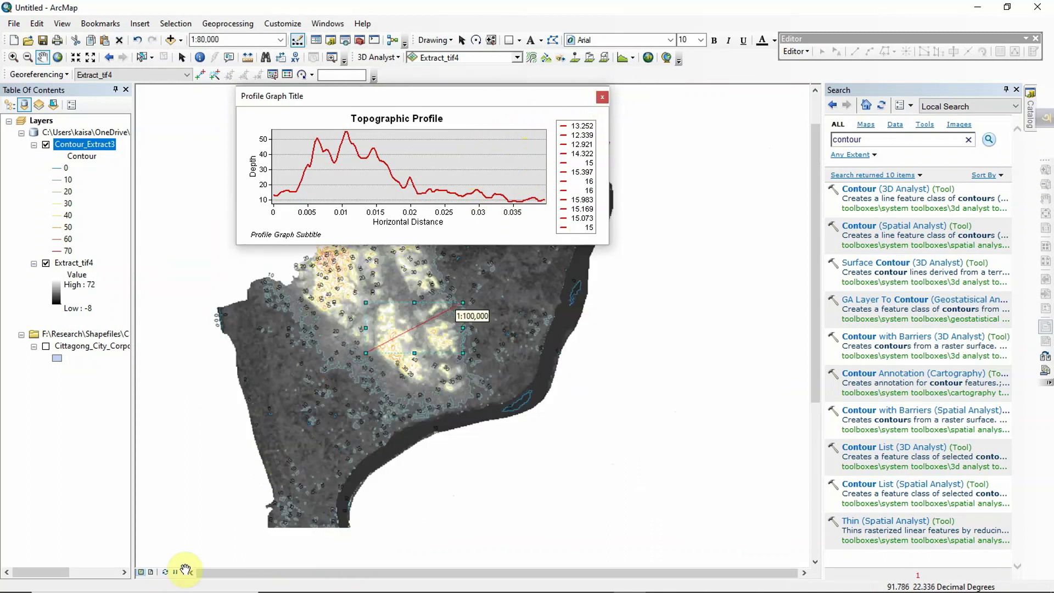
Close the topographic profile graph window.
left_click(152, 573)
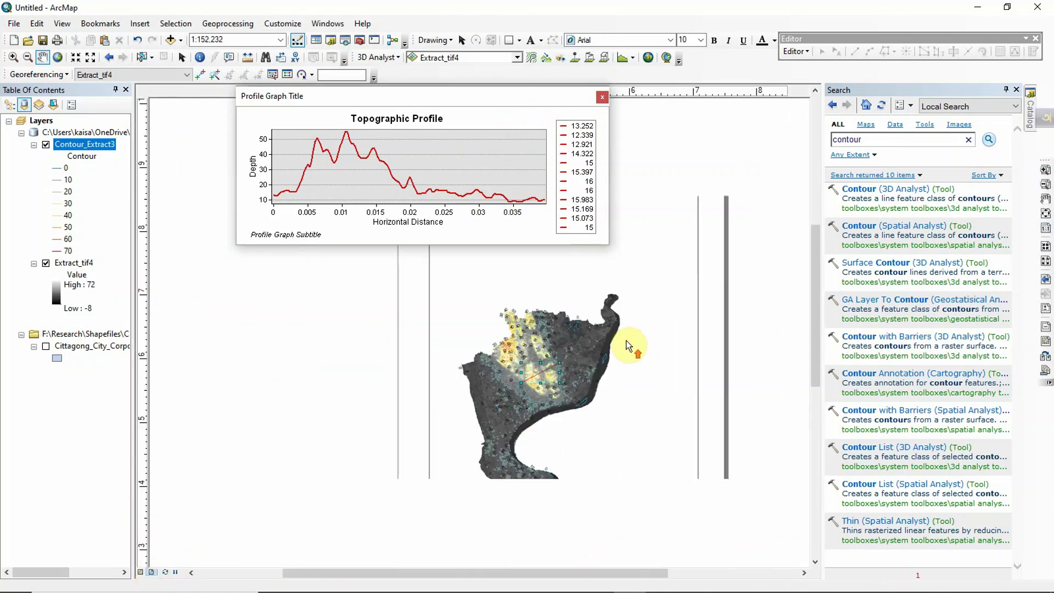
left_click(603, 97)
scroll(636, 368, "up", 2)
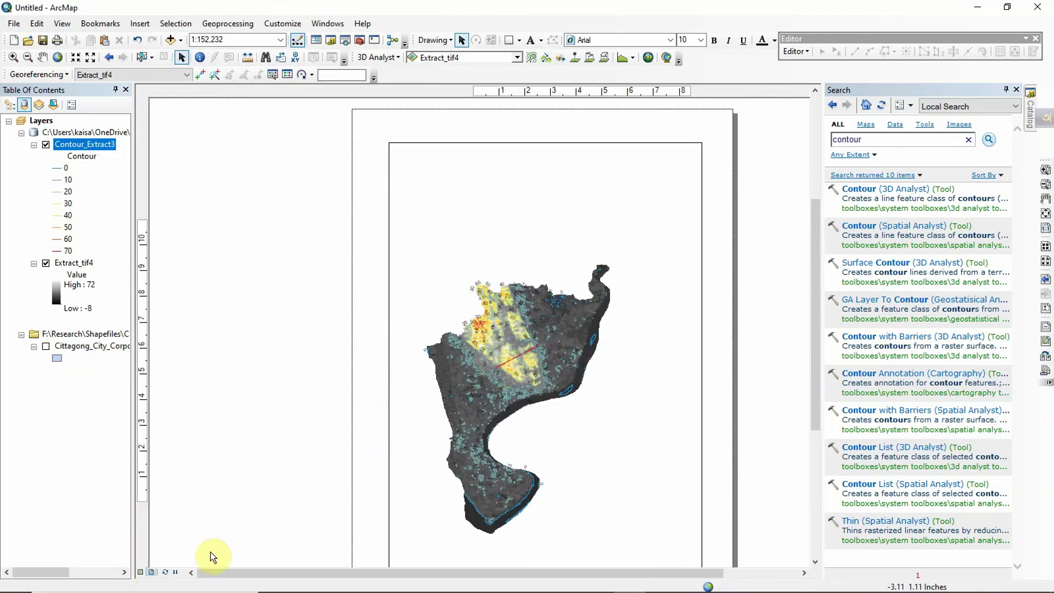
Delete the red profile line graphic in Data View and return to Layout View.
left_click(141, 573)
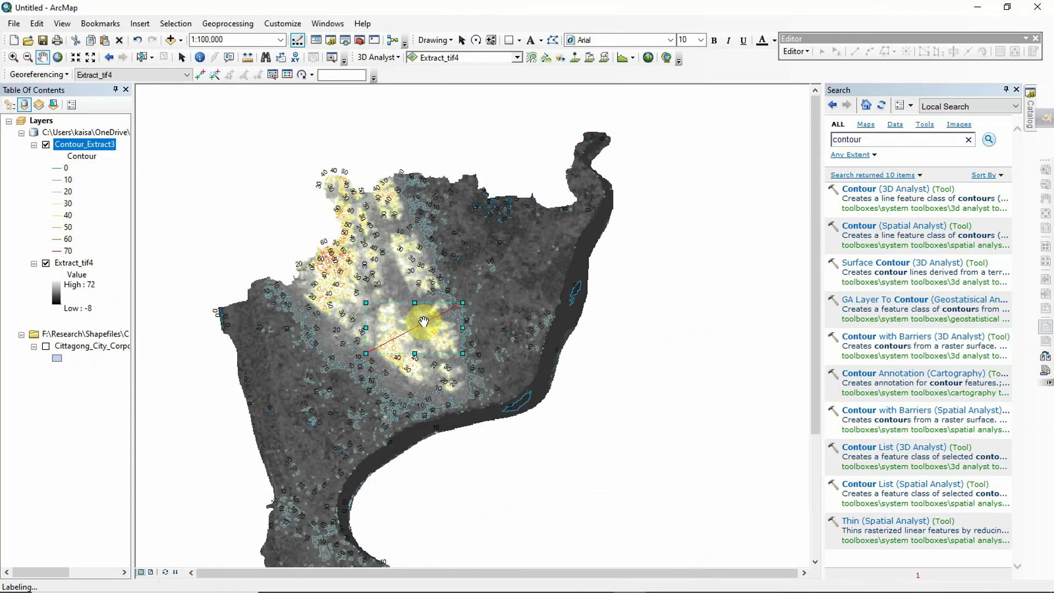
key("Delete")
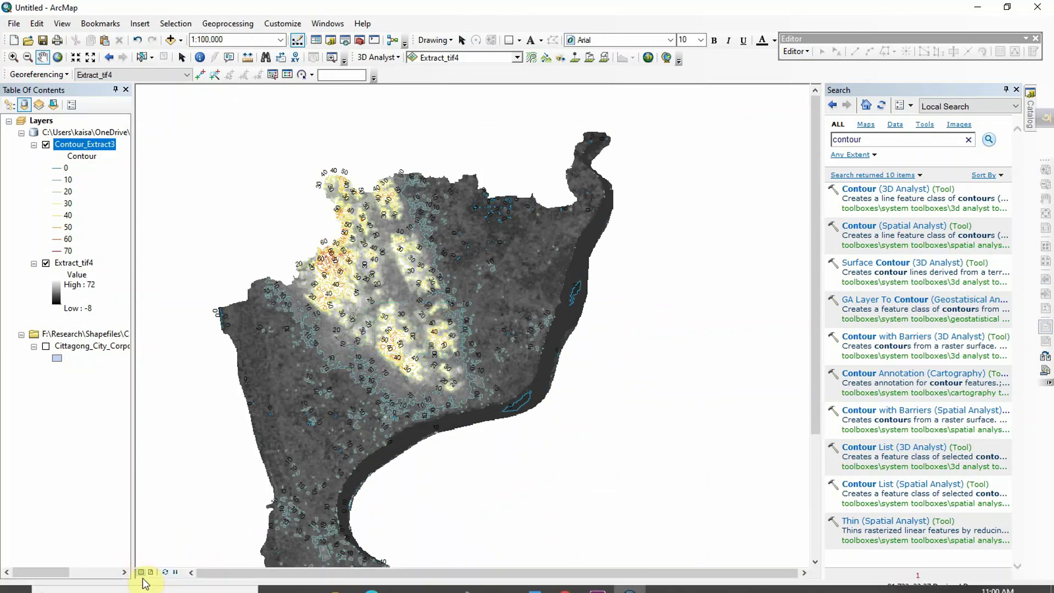
left_click(152, 572)
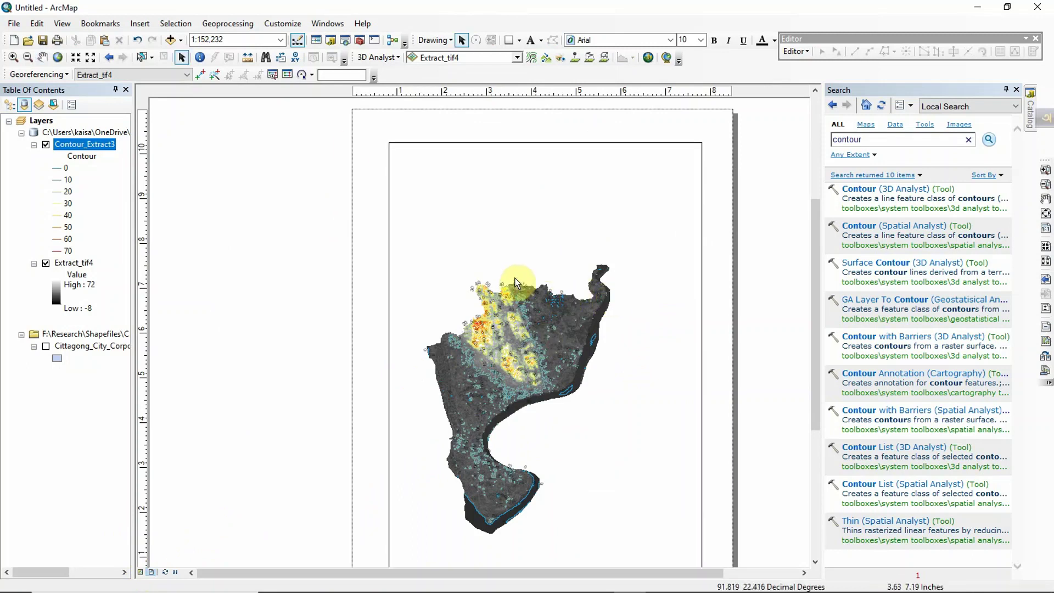
left_click(139, 23)
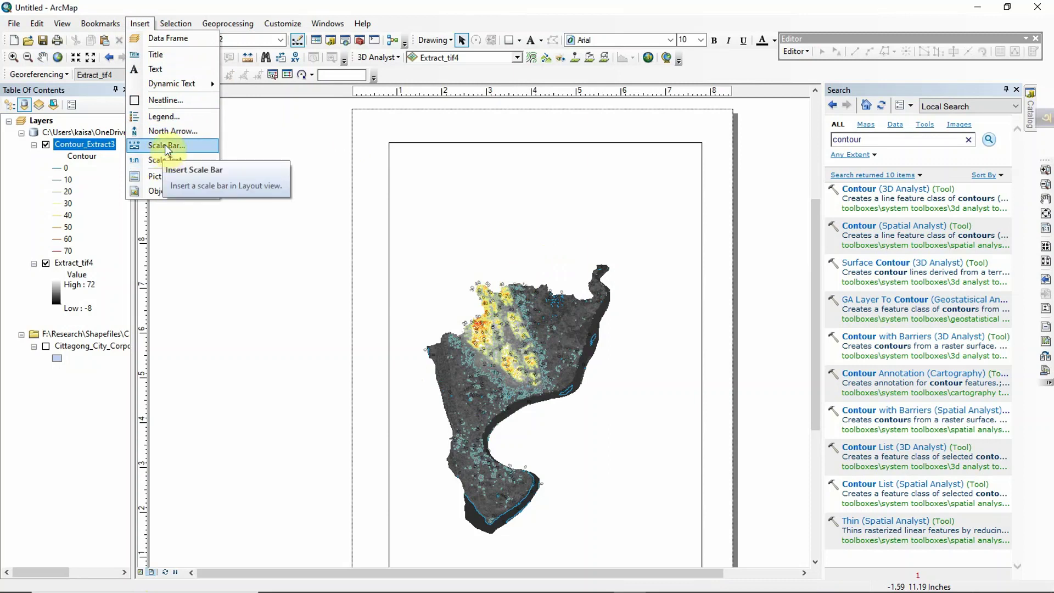
Insert a Scale Line 2 scale bar at the page's lower right.
left_click(164, 147)
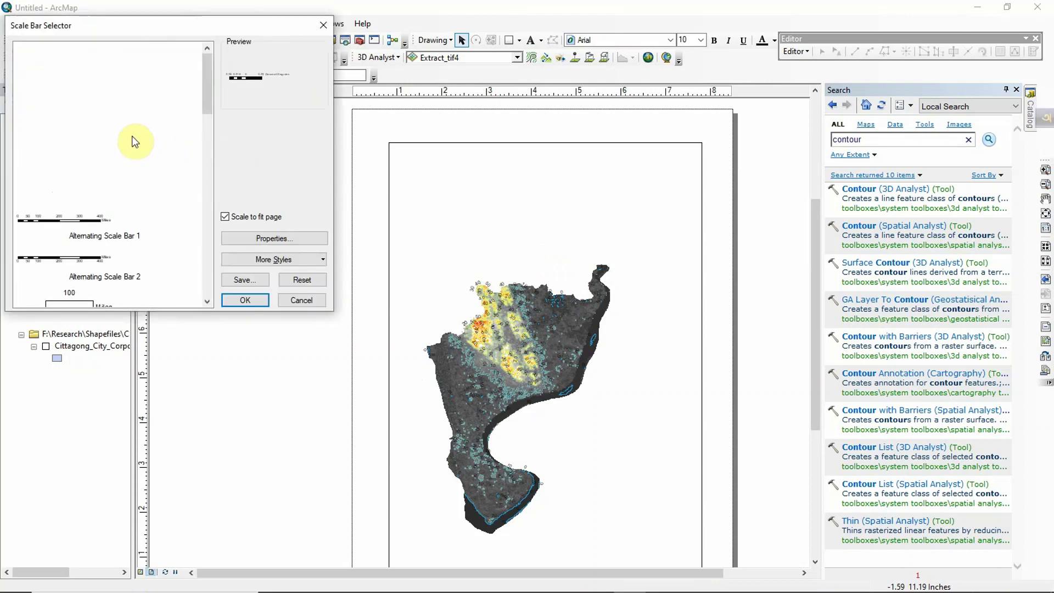
left_click(70, 94)
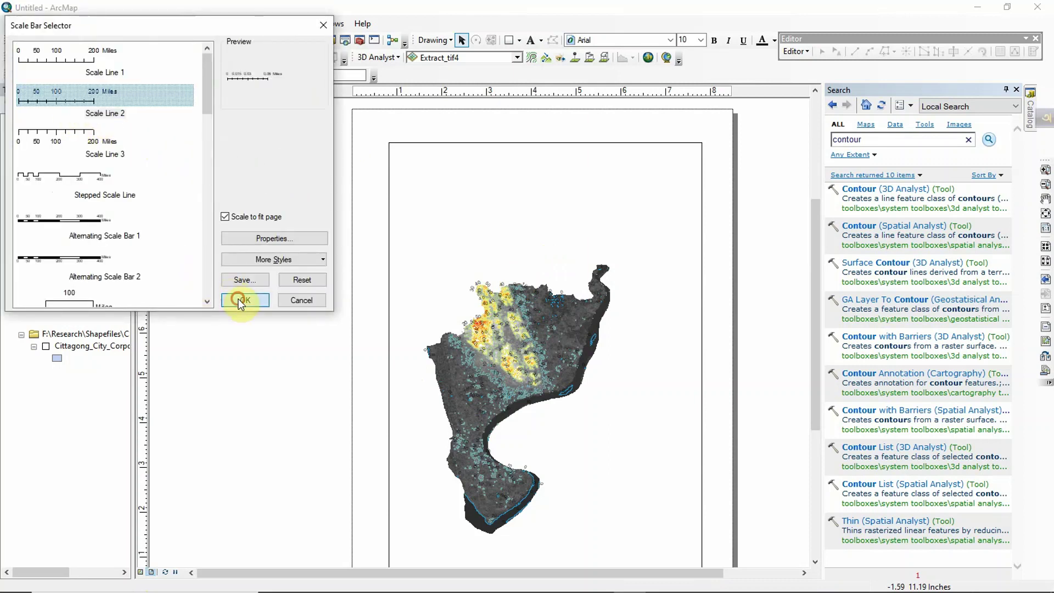
left_click(236, 299)
left_click_drag(435, 330, 597, 545)
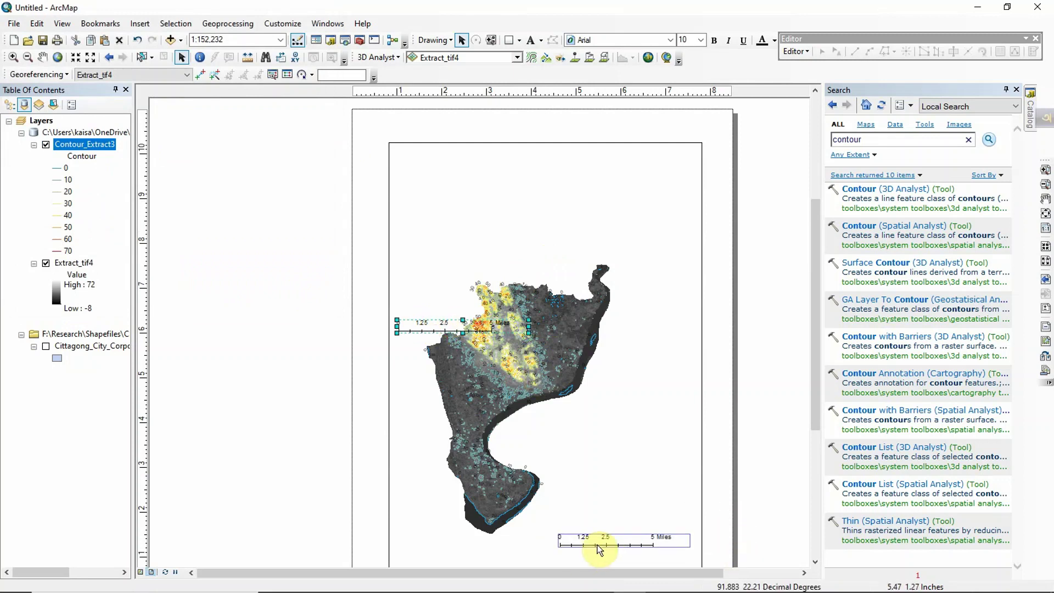
Insert an ESRI North 8 north arrow to the right of the map.
left_click(140, 24)
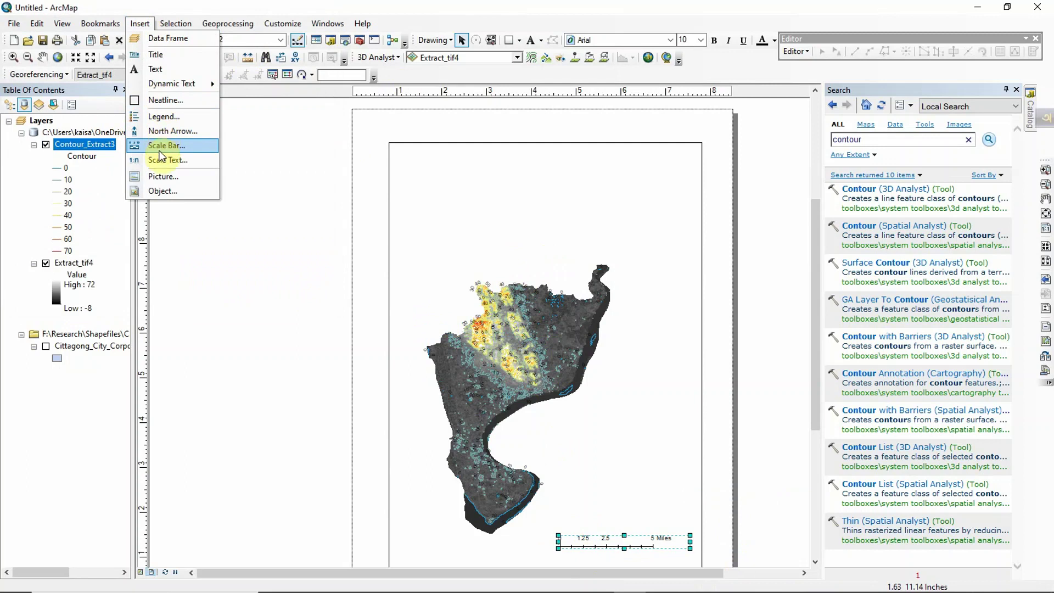
left_click(163, 134)
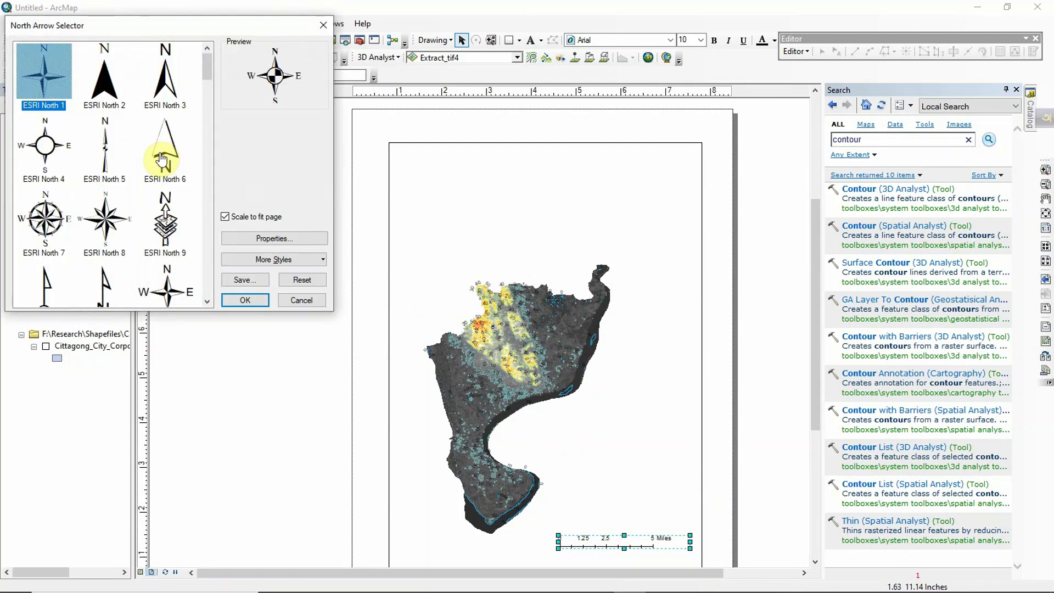
left_click(110, 232)
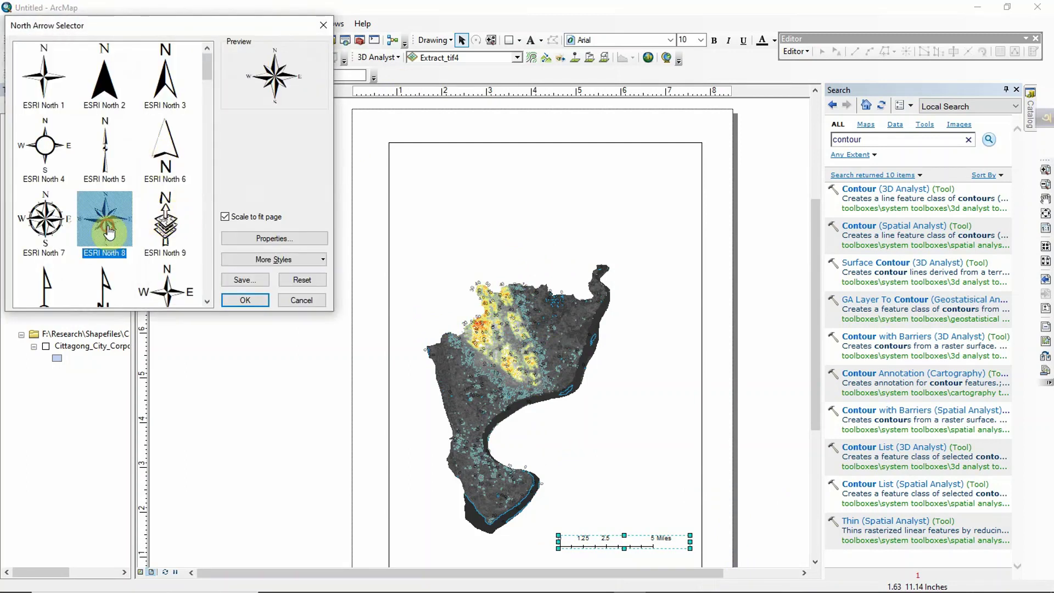
left_click(262, 299)
left_click_drag(568, 334, 685, 346)
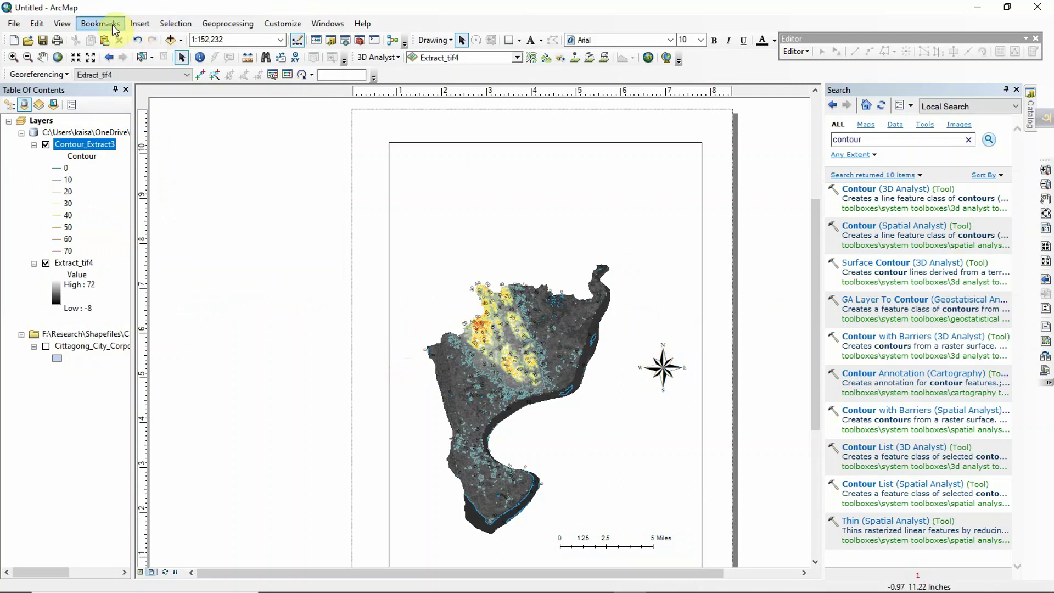
Insert a title and type 'Contour Map of the Study Area', fixing typos.
left_click(141, 25)
left_click(154, 54)
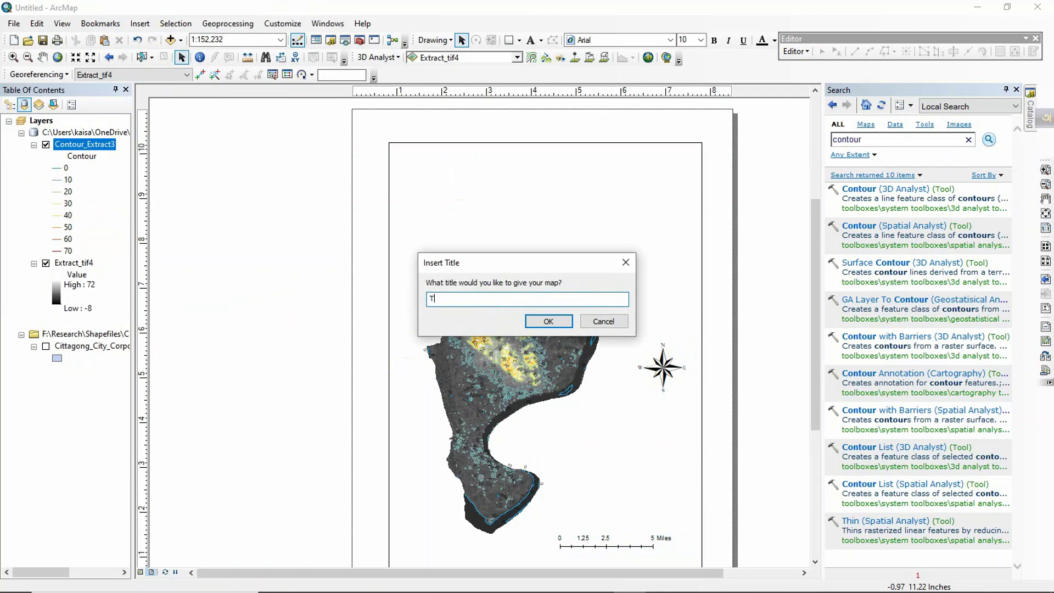
key("BackSpace")
key("BackSpace")
type("Contour")
key("BackSpace")
key("BackSpace")
type("our Map of the D")
key("BackSpace")
type("D")
key("BackSpace")
type("Study Are")
Confirm the title and nudge it slightly right above the contour map.
left_click(533, 319)
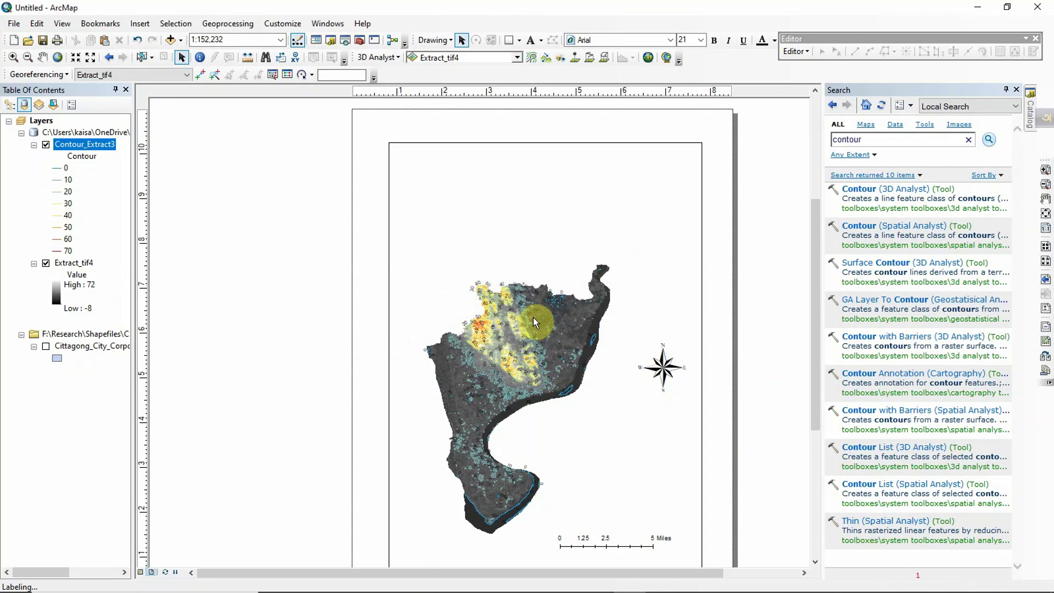
left_click_drag(502, 166, 518, 166)
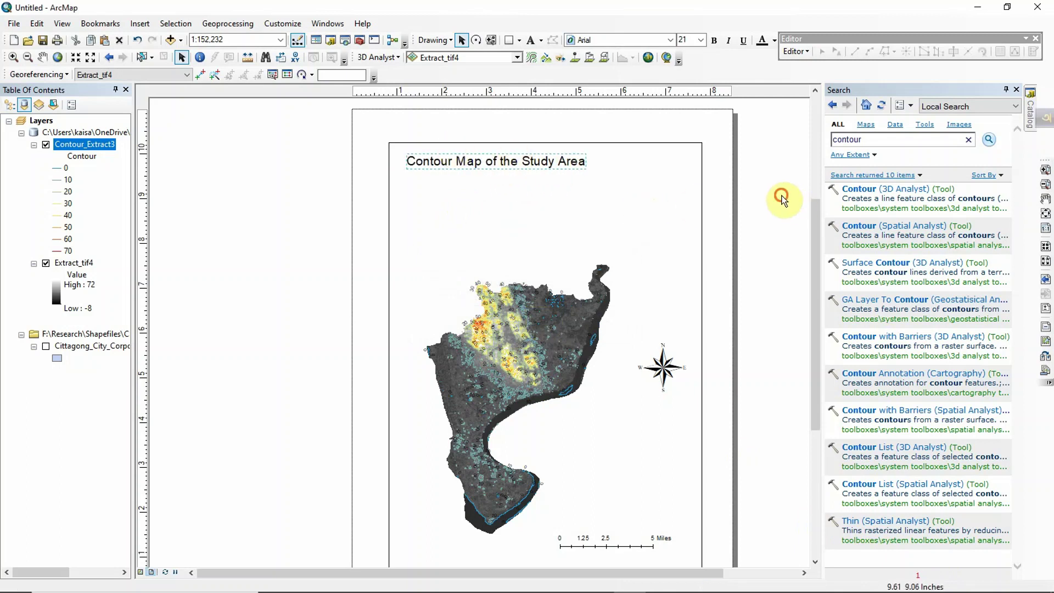
scroll(520, 285, "up", 3)
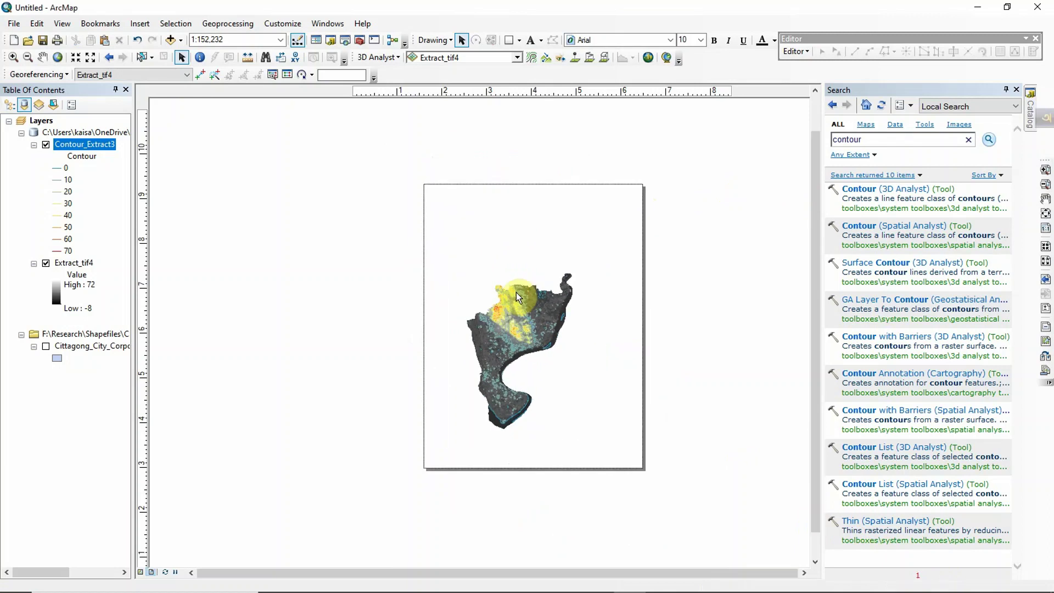